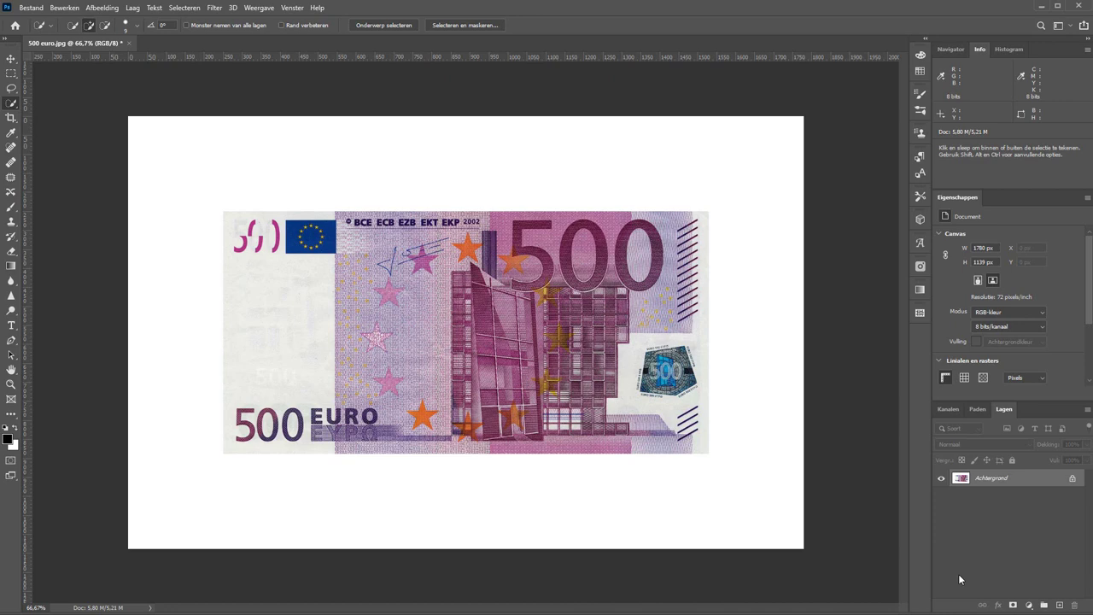
- Select the banknote as the subject and crop the image to it, removing the white surround
{"action": "left_click", "coordinate": [370, 27]}
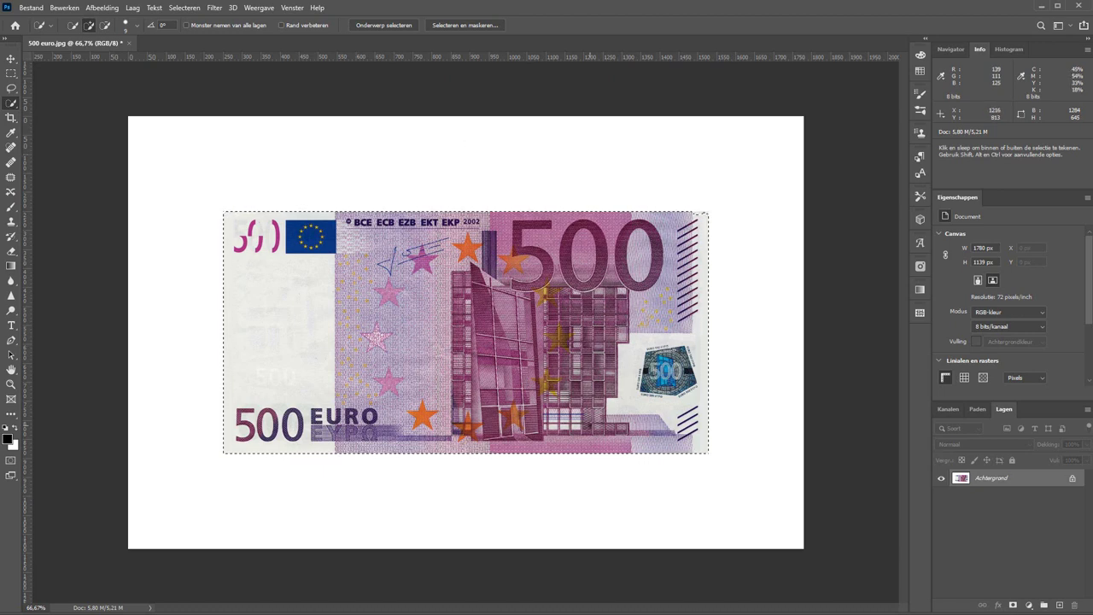
{"action": "left_click", "coordinate": [102, 8]}
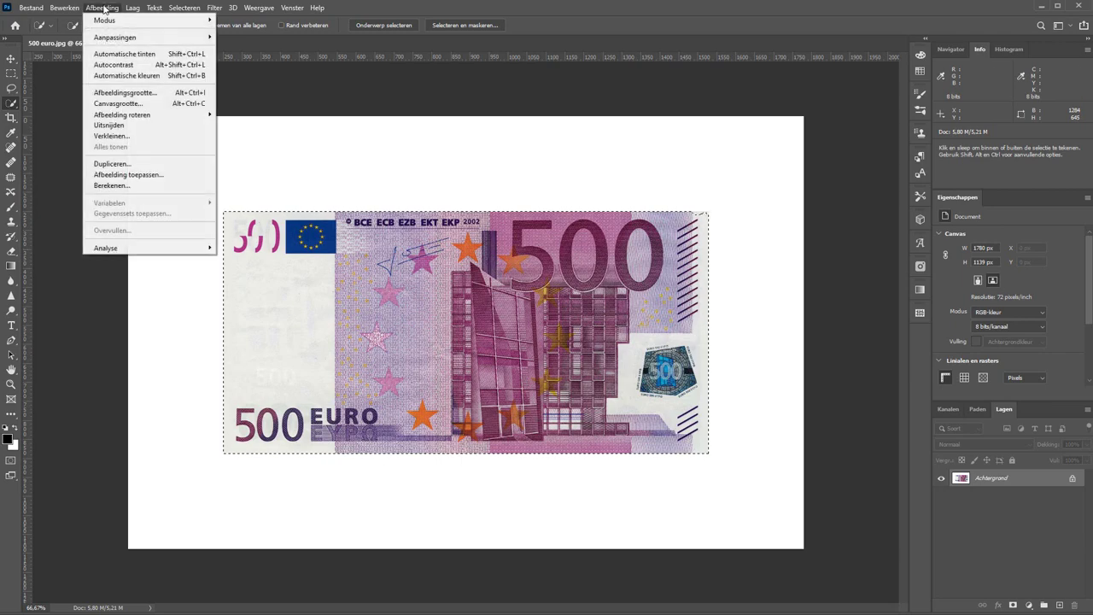
{"action": "left_click", "coordinate": [116, 126]}
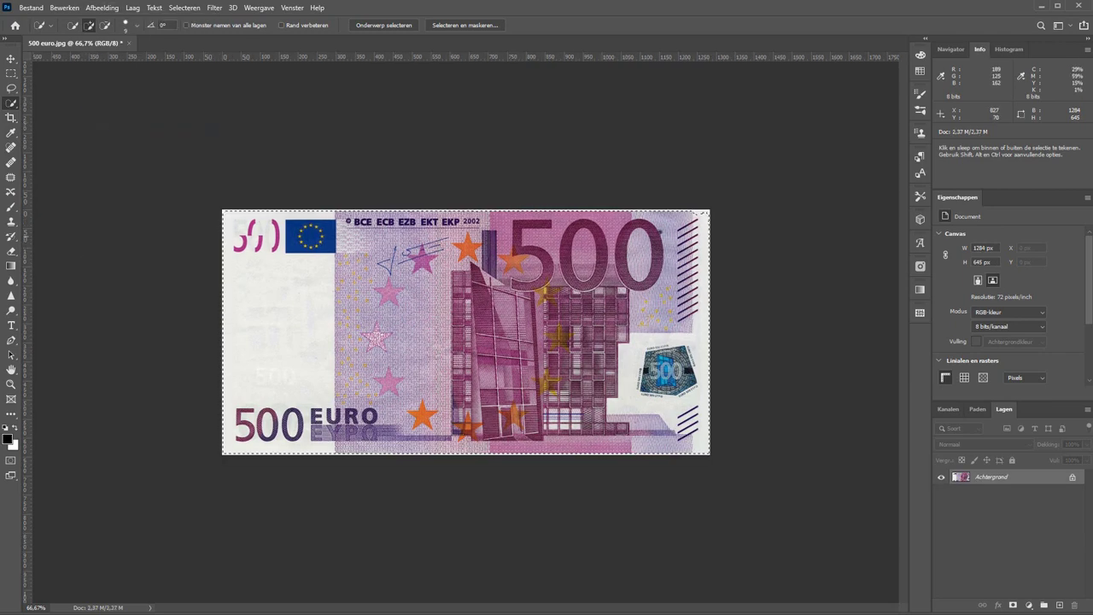
- Zoom in and draw a rectangular selection just inside the banknote's ragged edges
{"action": "key", "text": "z"}
{"action": "left_click_drag", "start_coordinate": [732, 182], "coordinate": [709, 214]}
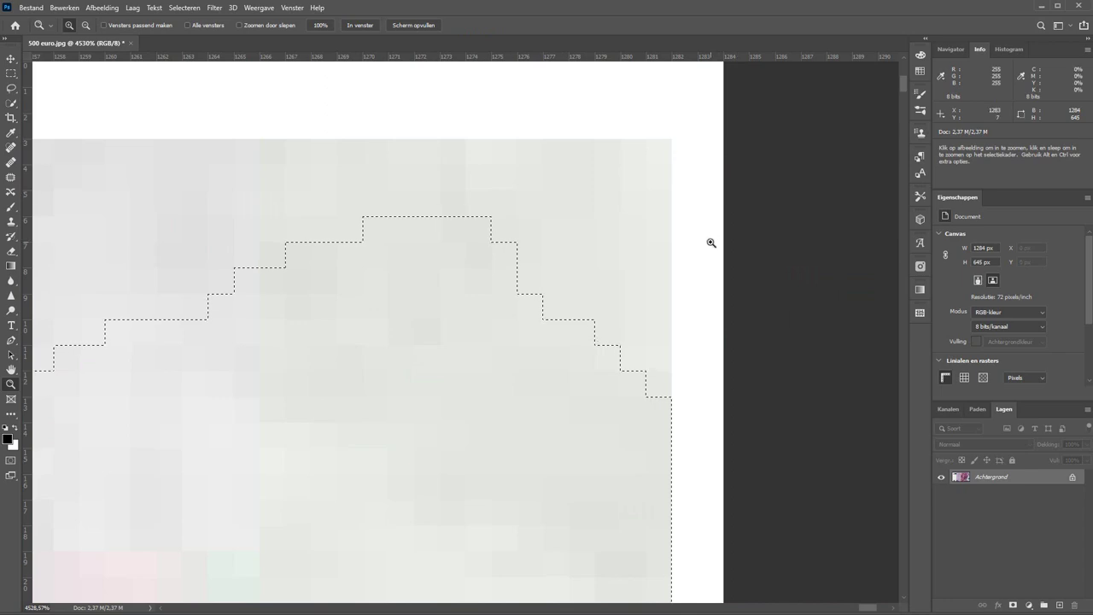
{"action": "key", "text": "m"}
{"action": "left_click_drag", "start_coordinate": [670, 139], "coordinate": [246, 438]}
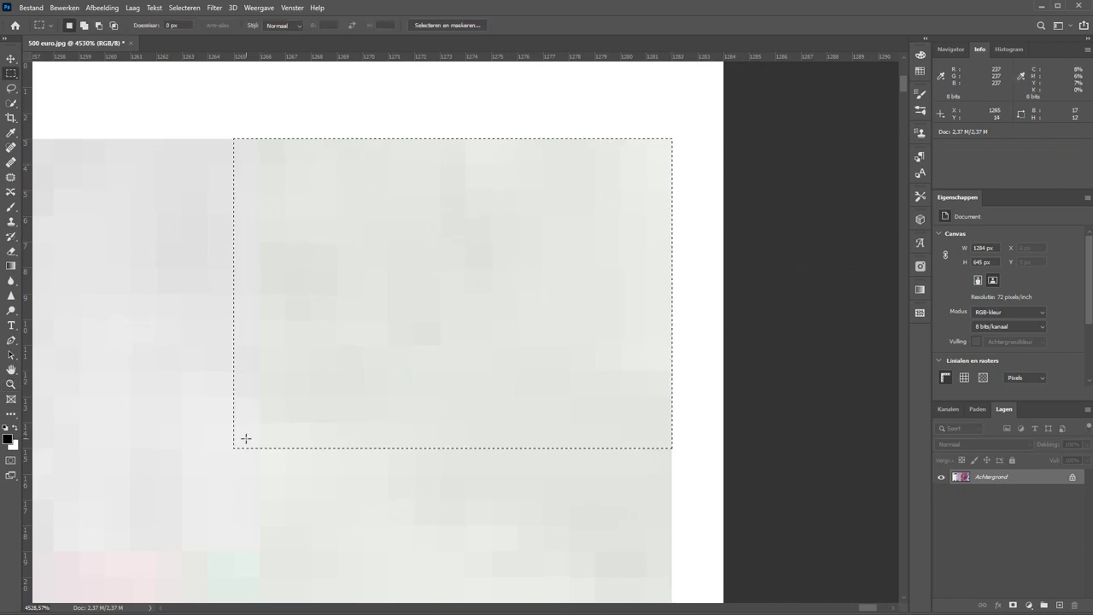
{"action": "key", "text": "ctrl+z"}
{"action": "scroll", "coordinate": [659, 166], "scroll_direction": "down", "scroll_amount": 5}
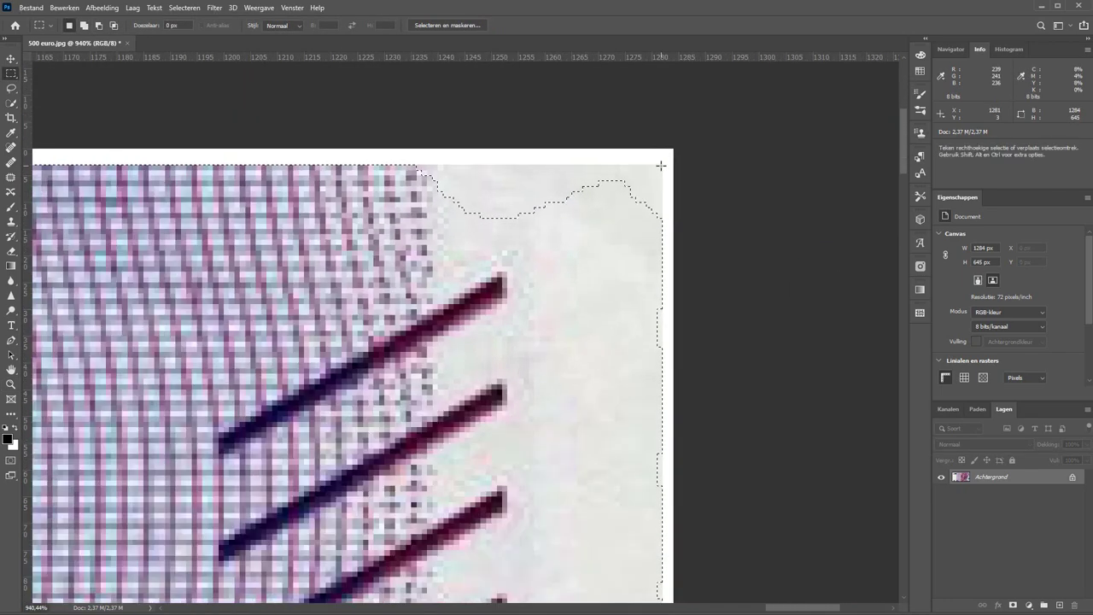
{"action": "left_click_drag", "start_coordinate": [659, 166], "coordinate": [19, 602]}
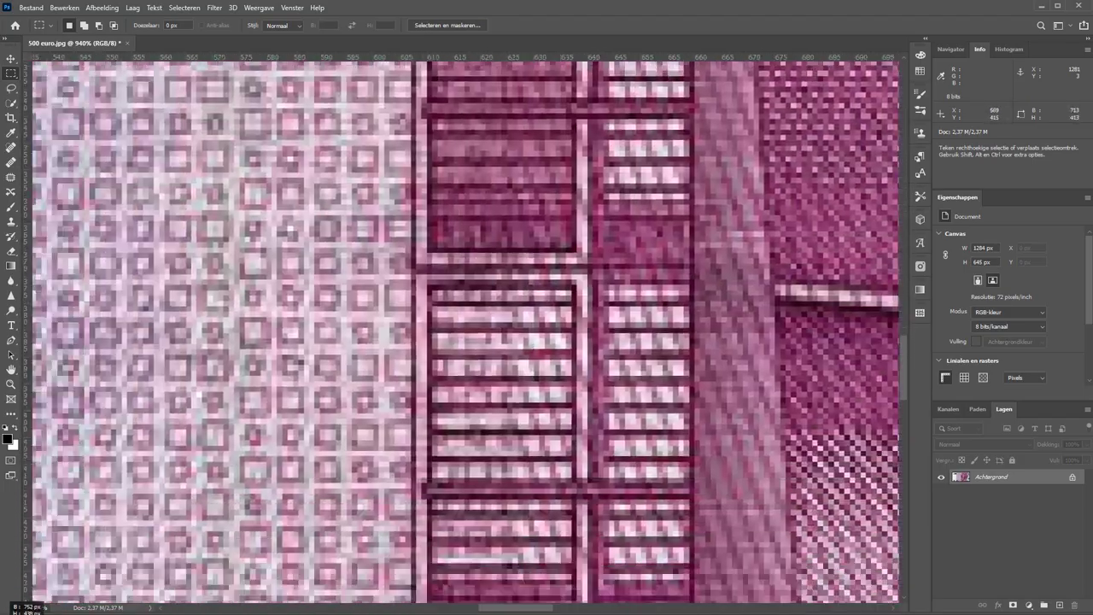
{"action": "left_click_drag", "start_coordinate": [19, 602], "coordinate": [275, 448]}
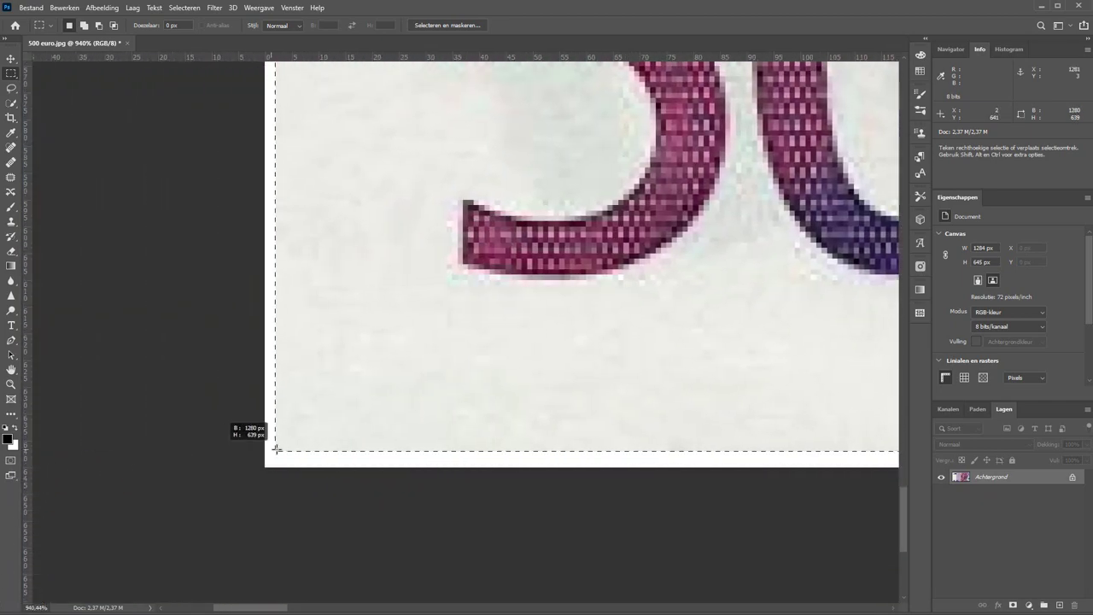
- Crop the canvas to the rectangle, giving 1280 × 639 px, and view it at 100%
{"action": "left_click", "coordinate": [102, 7]}
{"action": "left_click", "coordinate": [117, 128]}
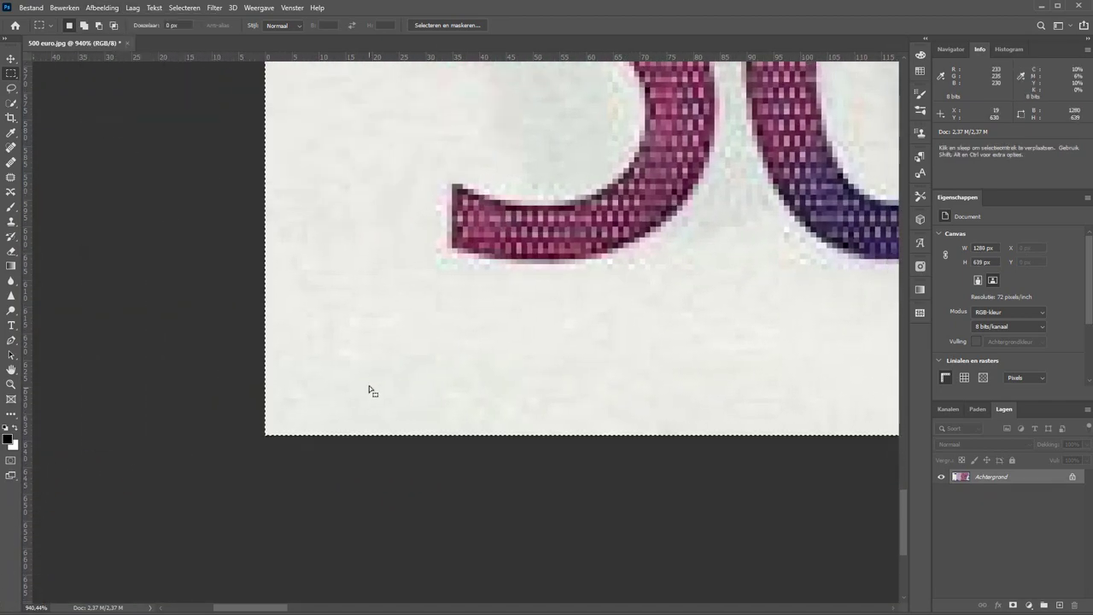
{"action": "key", "text": "ctrl+1"}
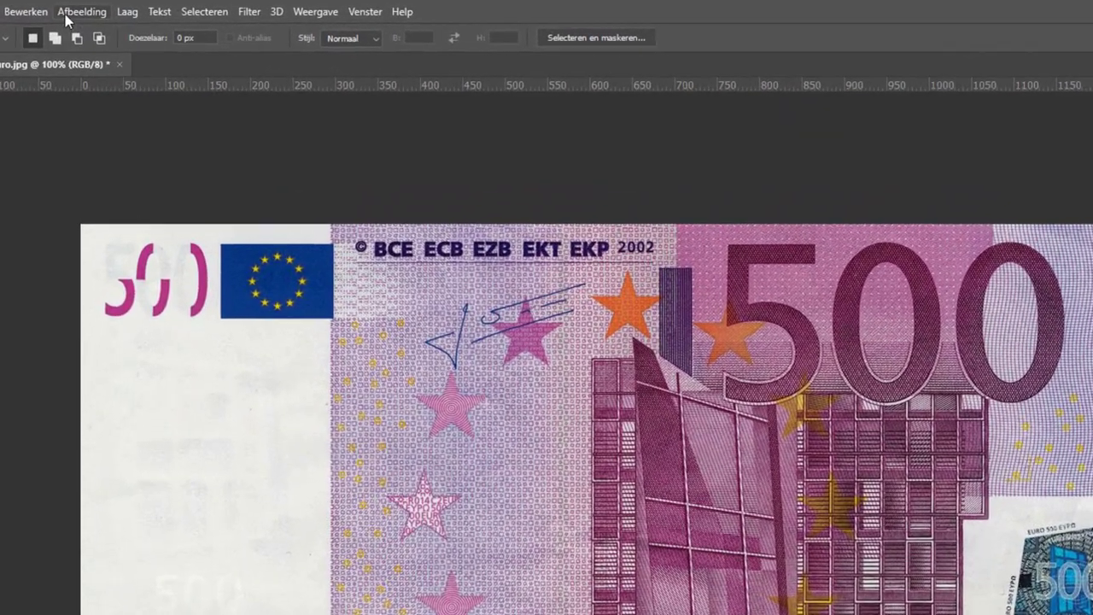
- Define the cropped banknote as a pattern named '500 euro', dropping the .jpg extension
{"action": "left_click", "coordinate": [91, 10]}
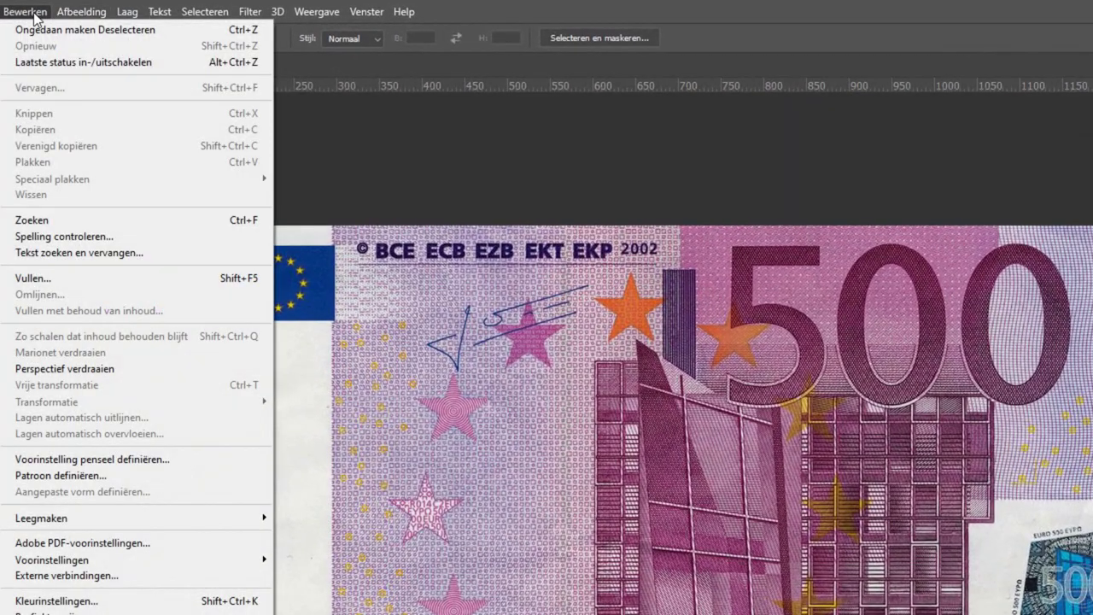
{"action": "left_click", "coordinate": [98, 474]}
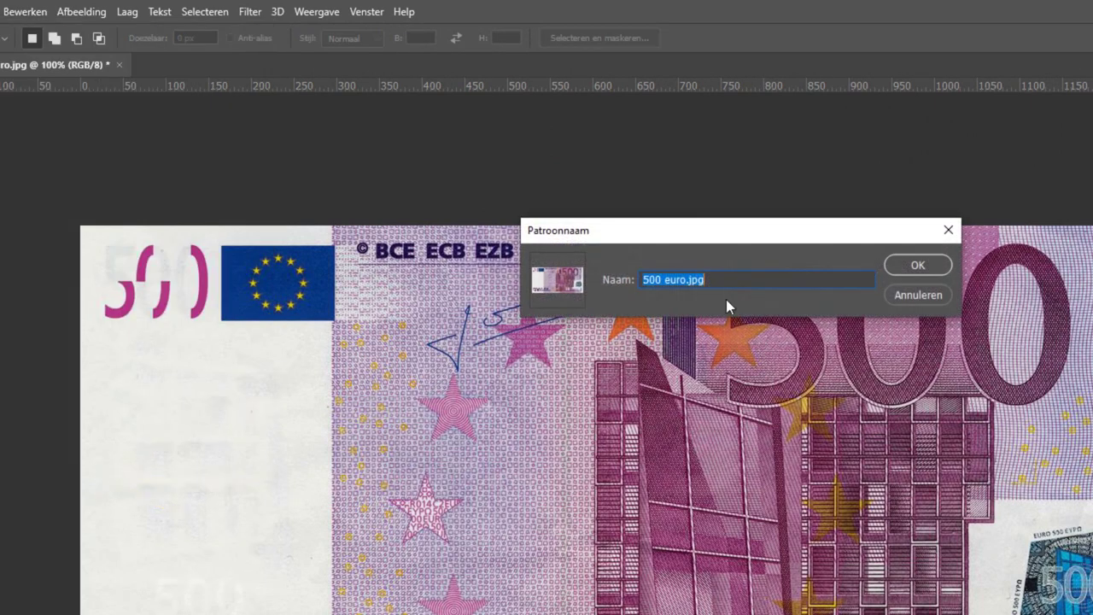
{"action": "left_click", "coordinate": [751, 283]}
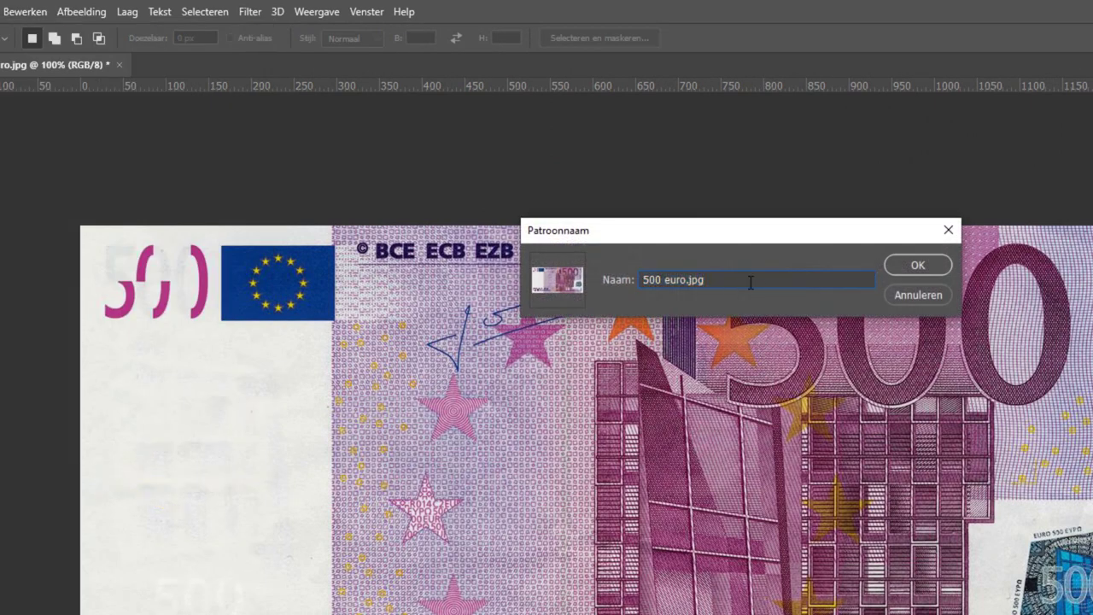
{"action": "key", "text": "BackSpace"}
{"action": "key", "text": "BackSpace"}
{"action": "key", "text": "BackSpace"}
{"action": "key", "text": "BackSpace"}
{"action": "key", "text": "Return"}
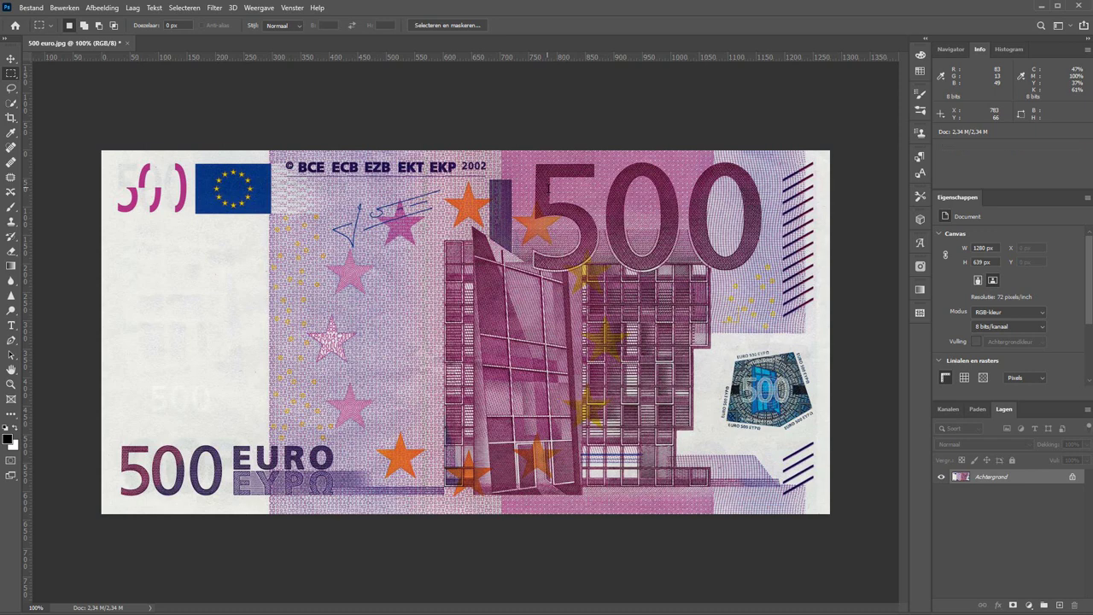
- Close the banknote file without saving and create a new 4500 × 3000 px document
{"action": "key", "text": "ctrl+w"}
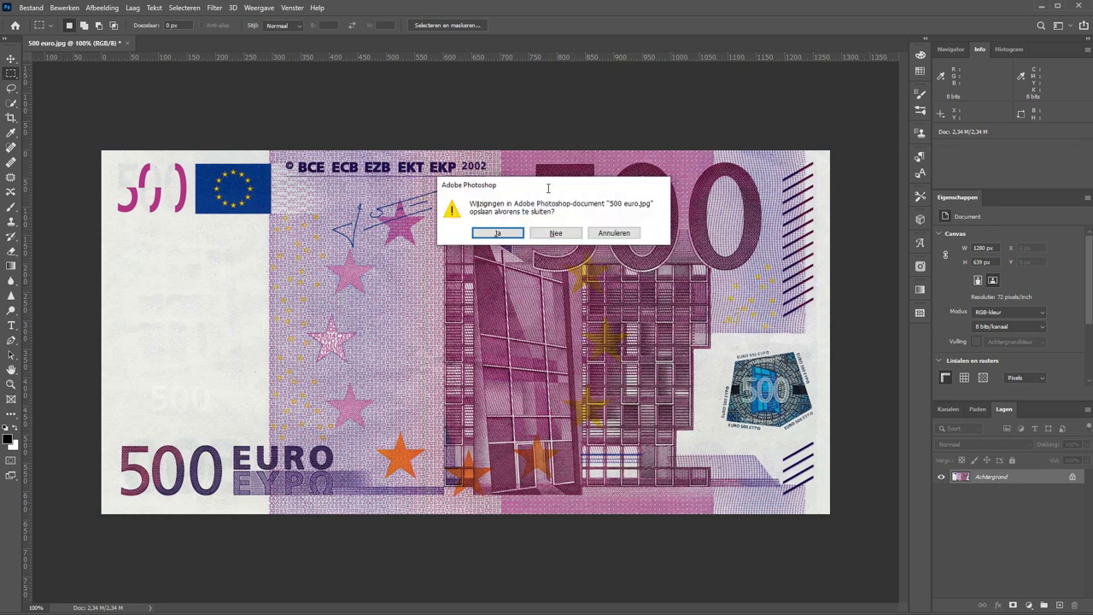
{"action": "key", "text": "n"}
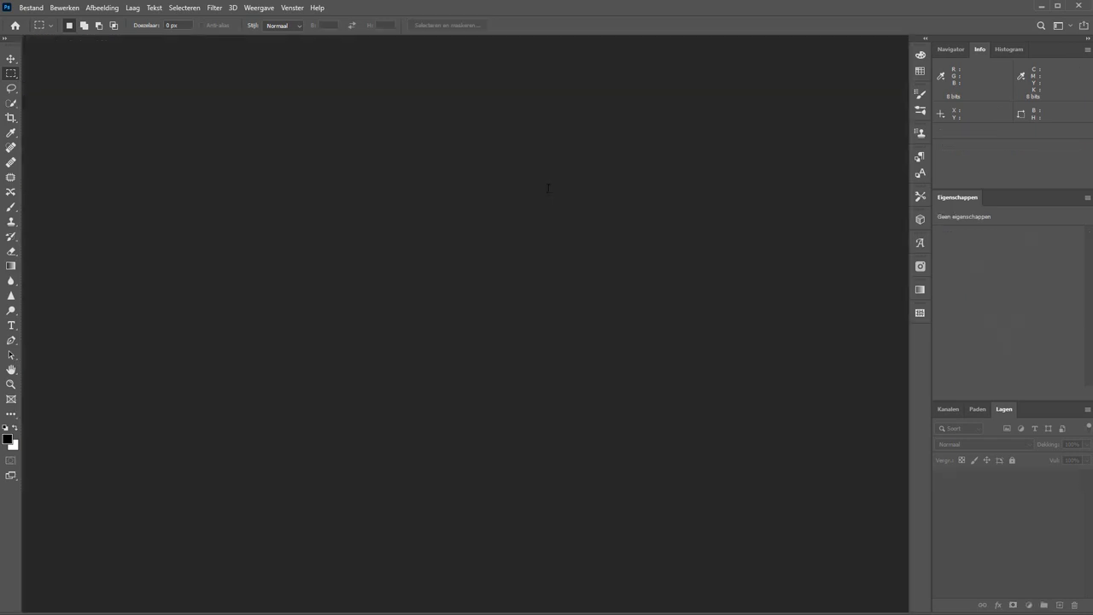
{"action": "left_click", "coordinate": [31, 8]}
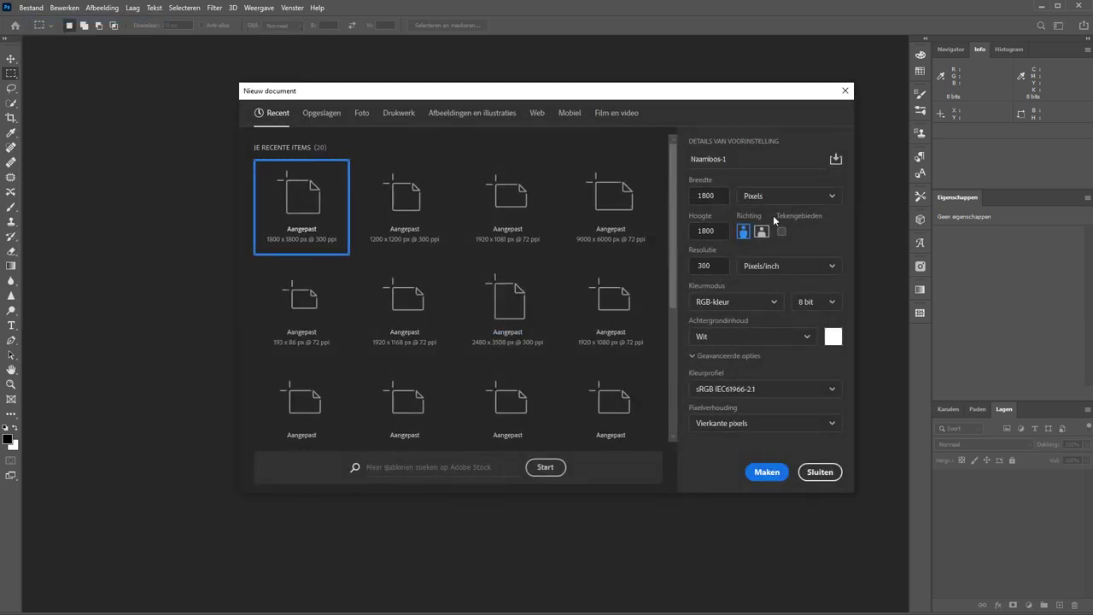
{"action": "double_click", "coordinate": [717, 196]}
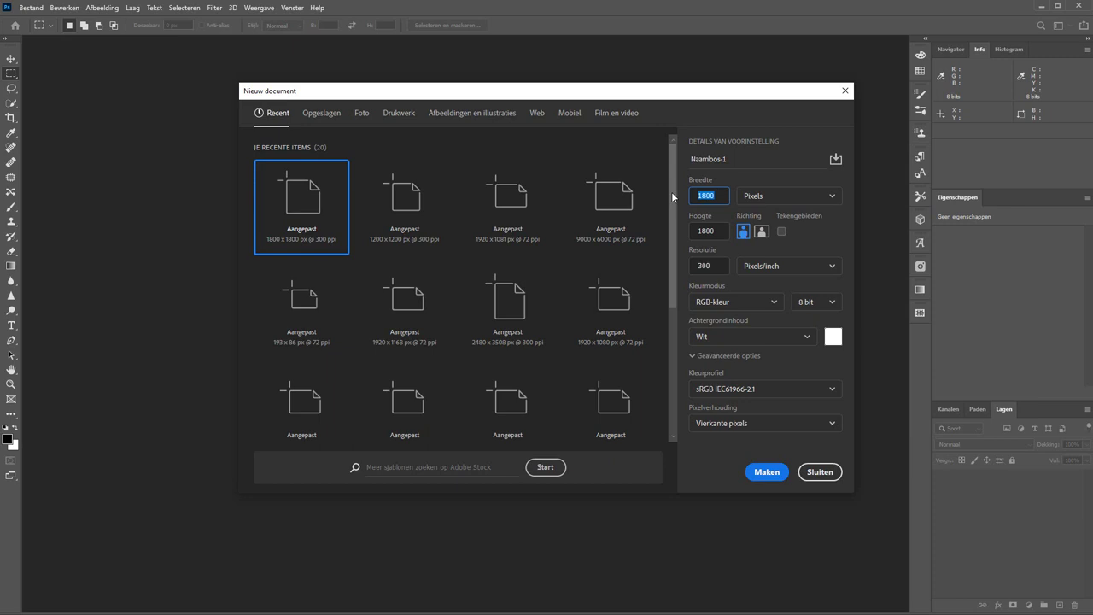
{"action": "type", "text": "4500"}
{"action": "key", "text": "Tab"}
{"action": "type", "text": "3"}
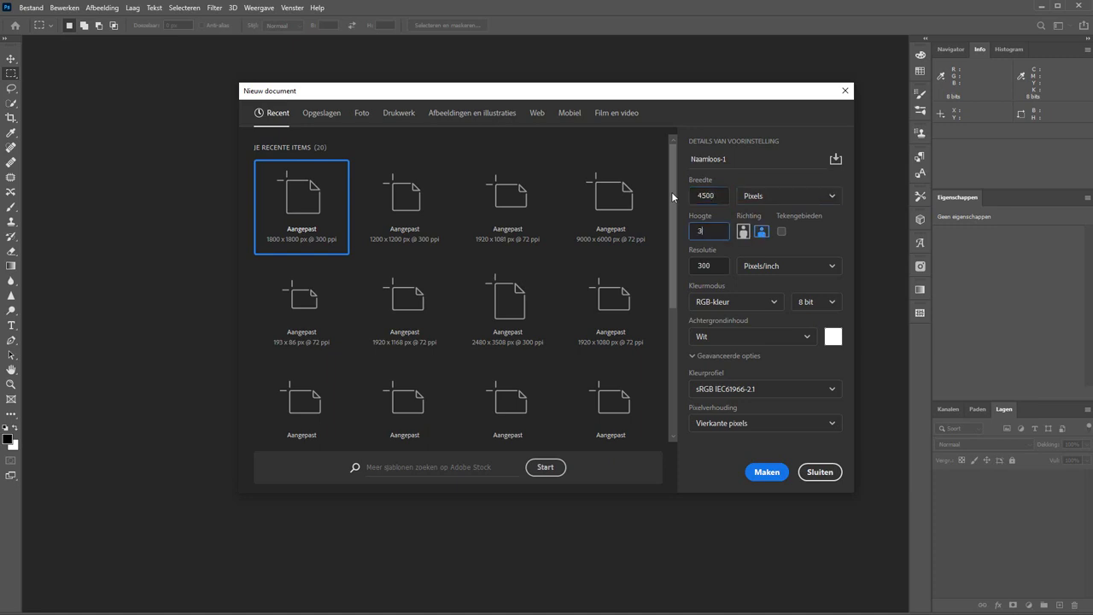
{"action": "type", "text": "000"}
{"action": "left_click", "coordinate": [767, 472]}
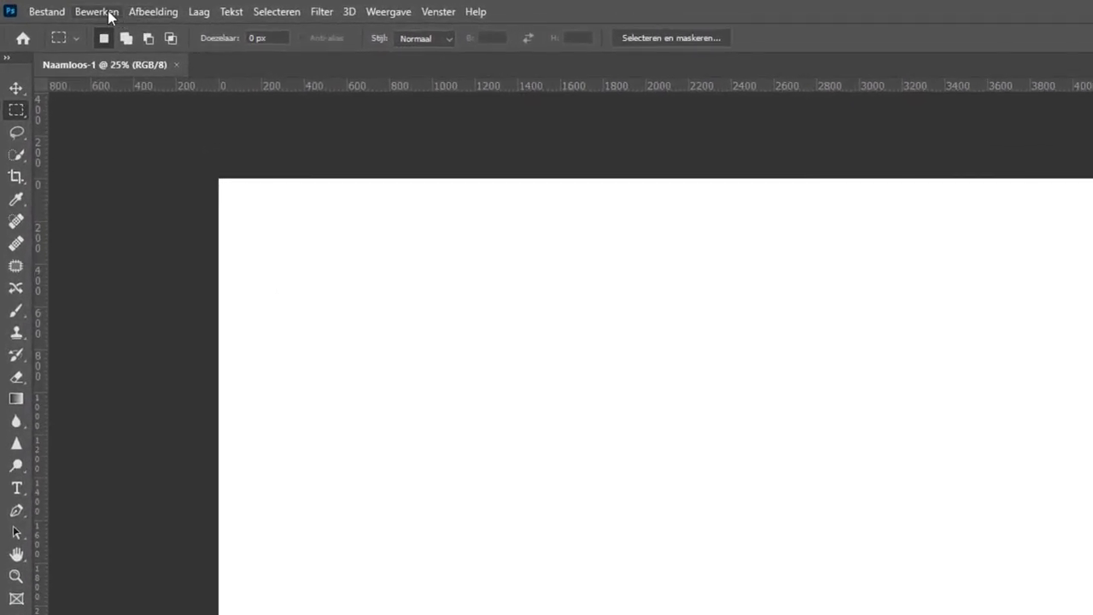
- Set up a Fill with Pattern contents using the 500 euro banknote pattern
{"action": "left_click", "coordinate": [110, 15]}
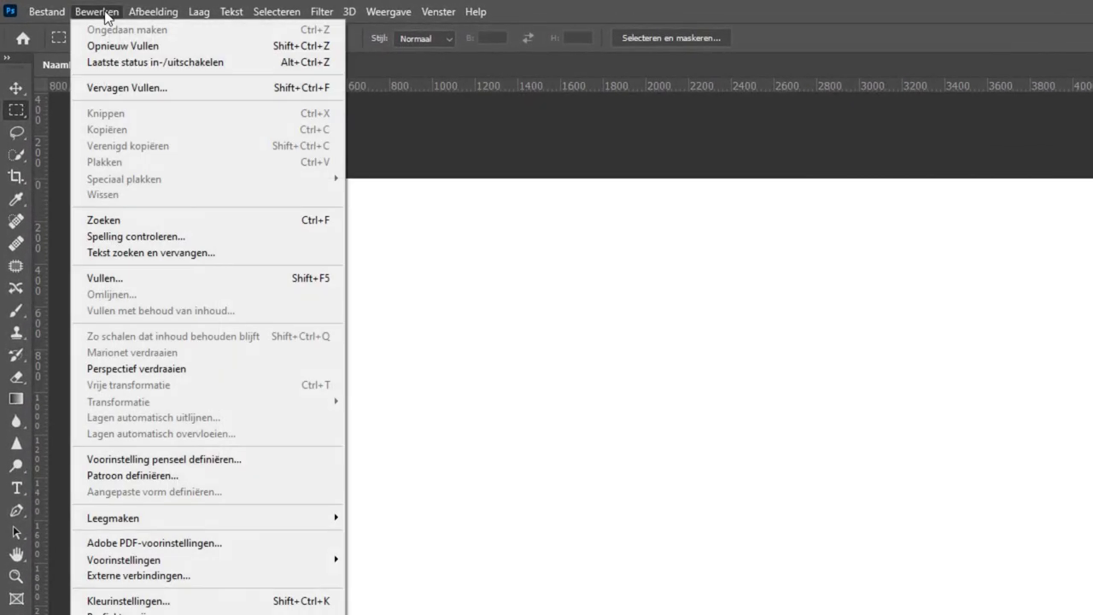
{"action": "left_click", "coordinate": [156, 285]}
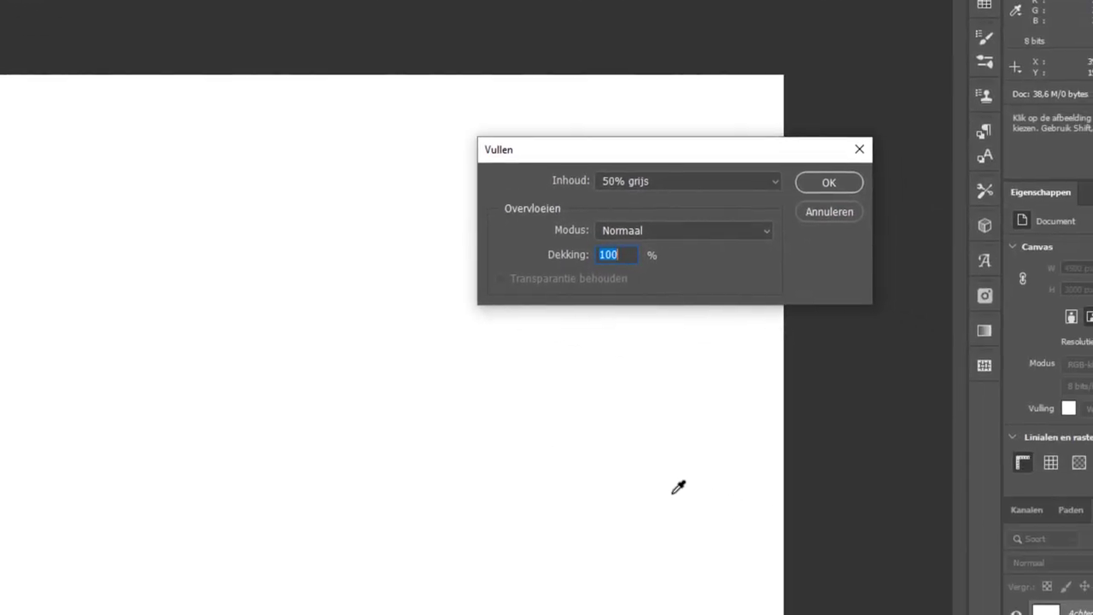
{"action": "left_click", "coordinate": [659, 182]}
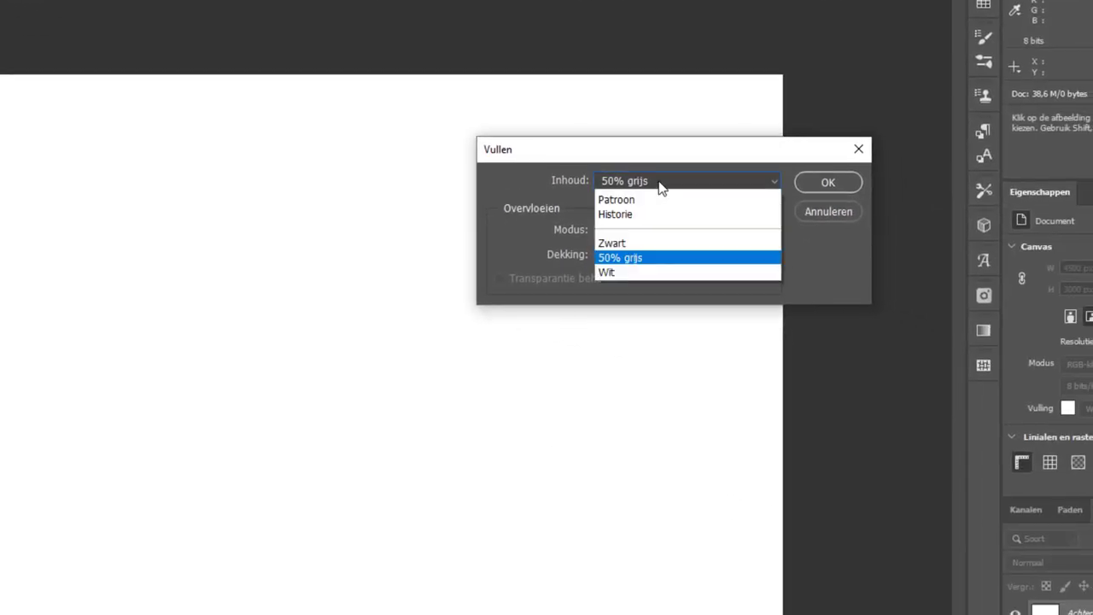
{"action": "left_click", "coordinate": [632, 269]}
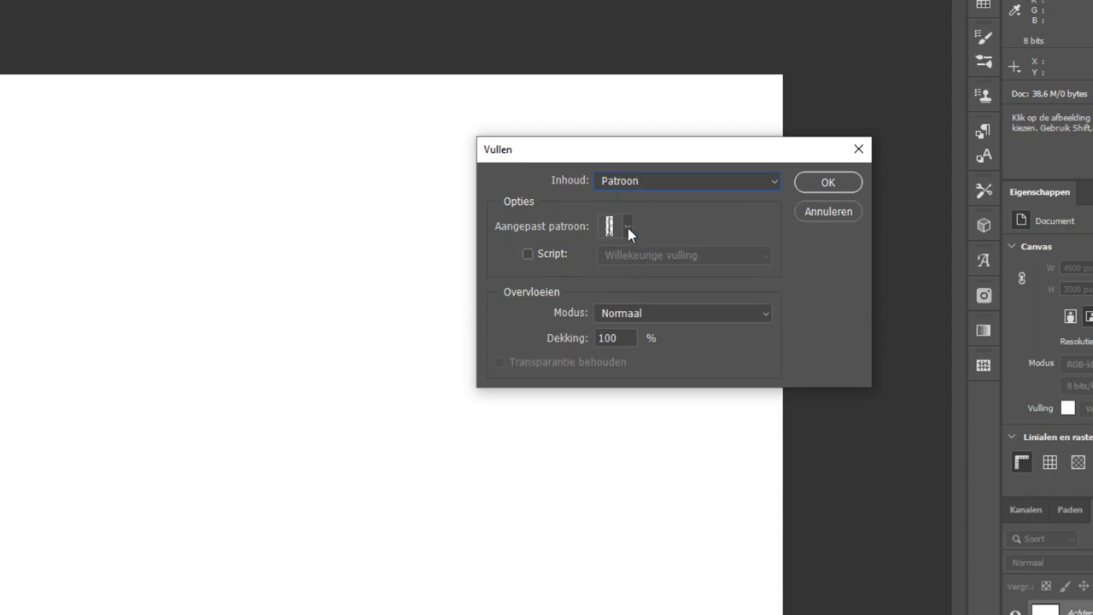
{"action": "left_click", "coordinate": [627, 226]}
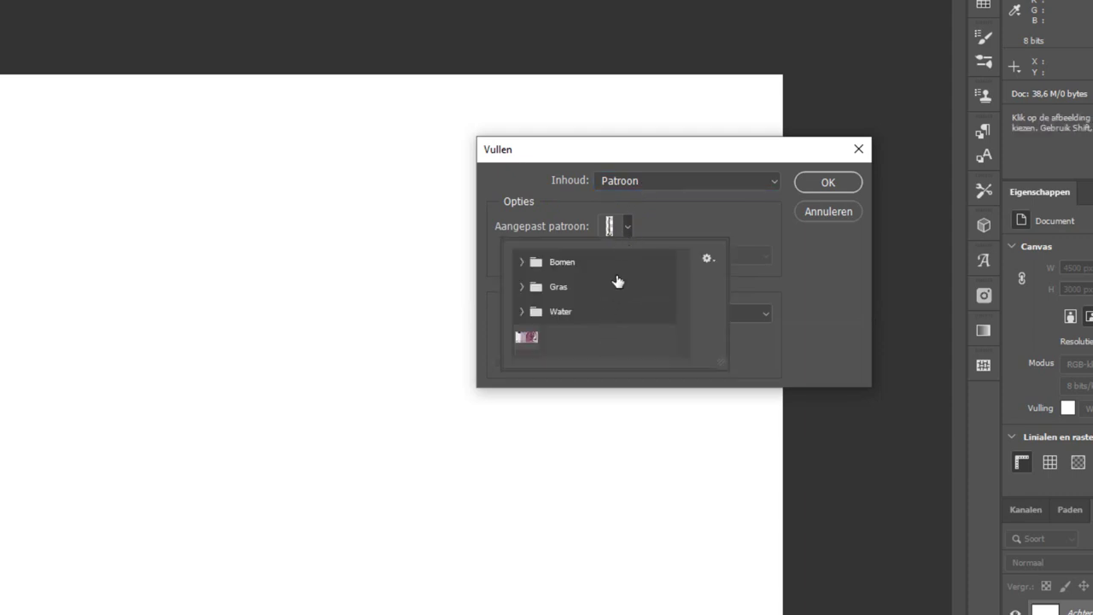
{"action": "left_click", "coordinate": [526, 338]}
{"action": "left_click", "coordinate": [677, 221]}
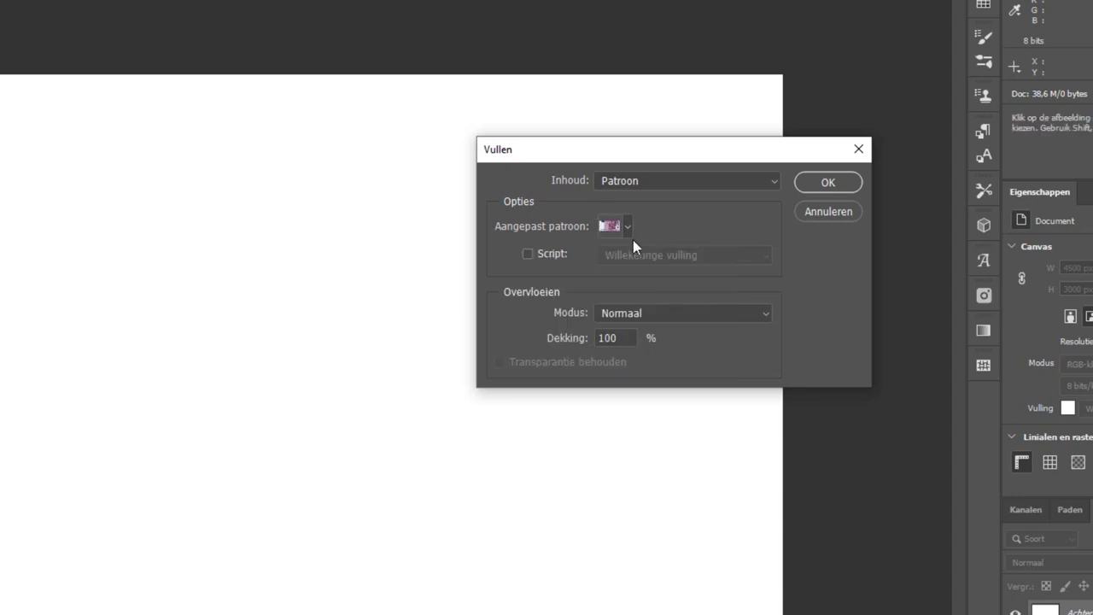
- Enable the Random Fill script for the pattern fill and apply it
{"action": "left_click", "coordinate": [526, 253]}
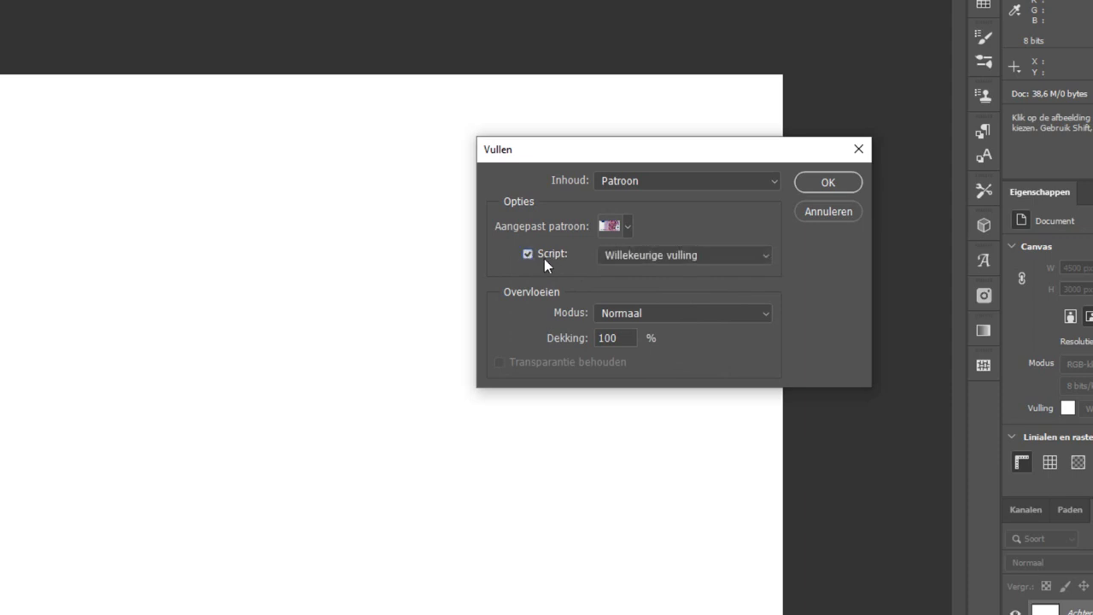
{"action": "left_click", "coordinate": [667, 253]}
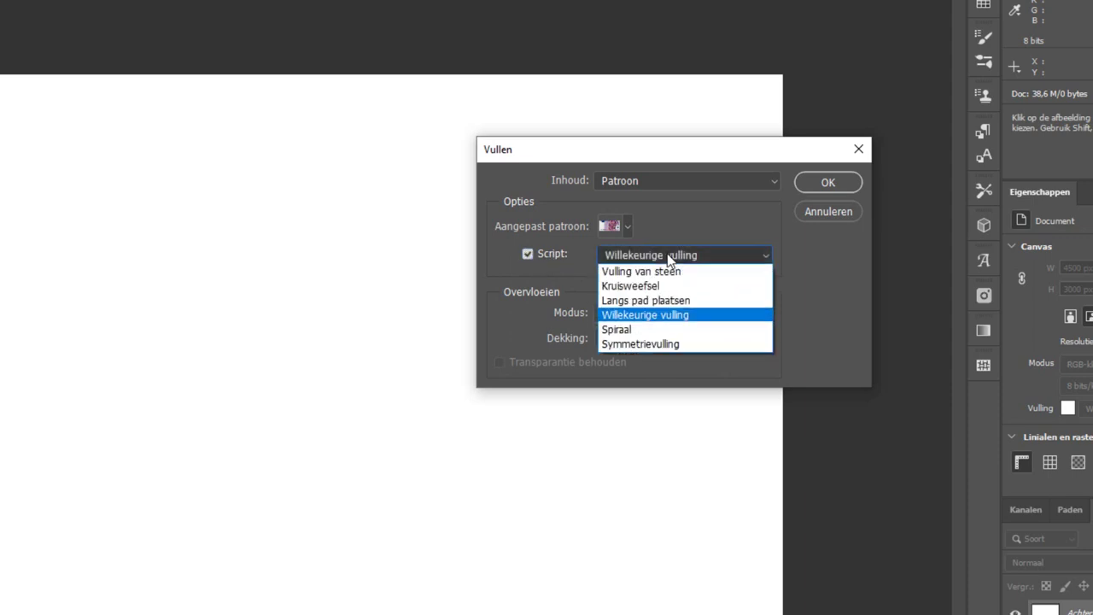
{"action": "left_click", "coordinate": [662, 316]}
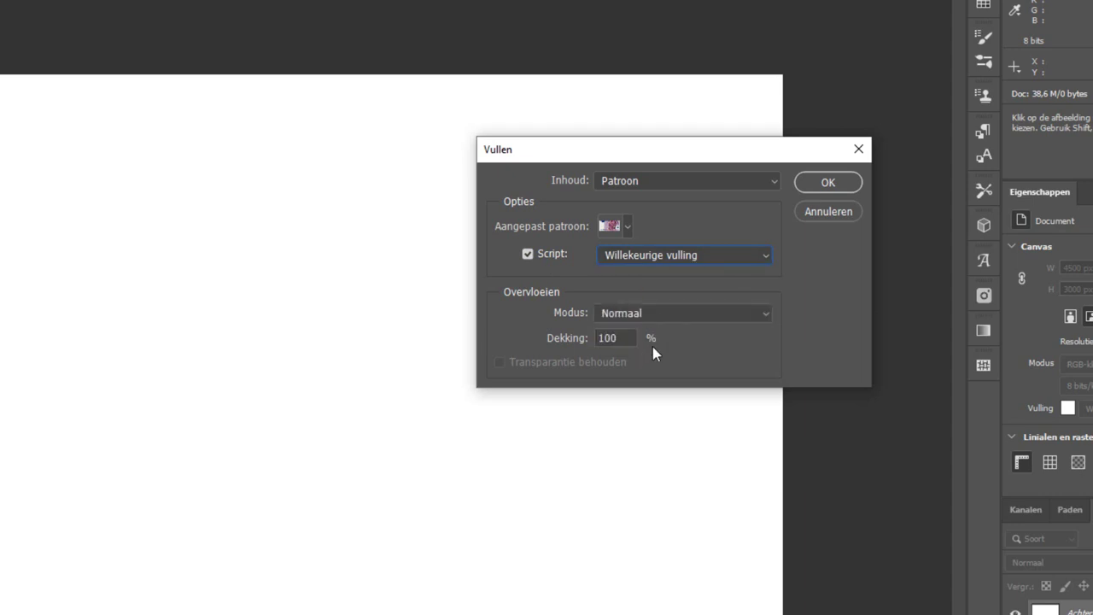
{"action": "left_click", "coordinate": [825, 181]}
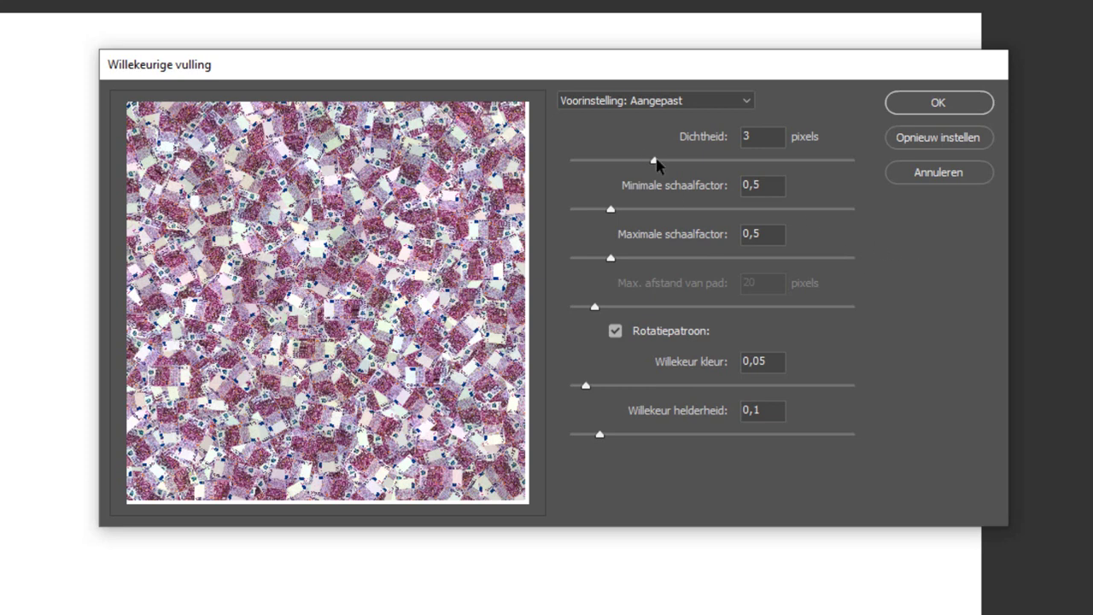
- Try out different banknote density values in the Random Fill dialog
{"action": "left_click_drag", "start_coordinate": [654, 159], "coordinate": [890, 163]}
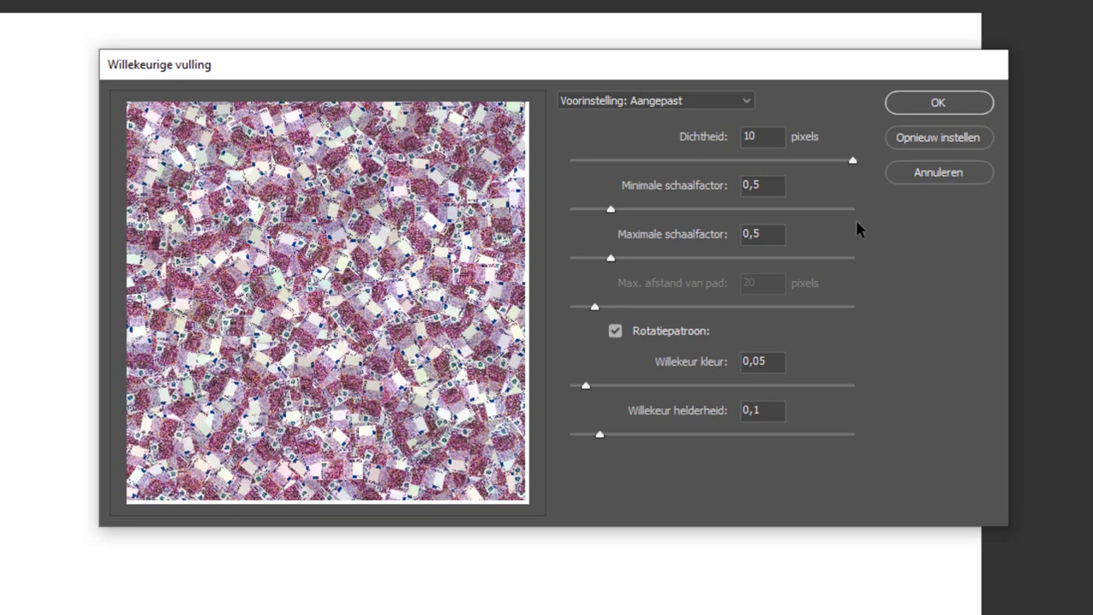
{"action": "left_click_drag", "start_coordinate": [585, 171], "coordinate": [578, 173]}
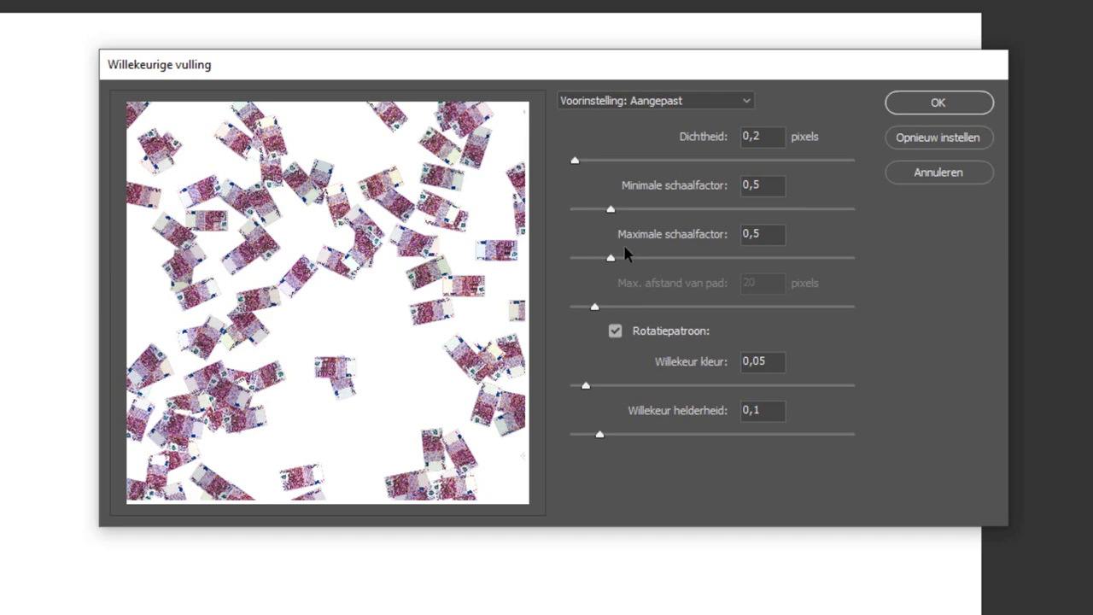
{"action": "left_click_drag", "start_coordinate": [599, 160], "coordinate": [861, 178]}
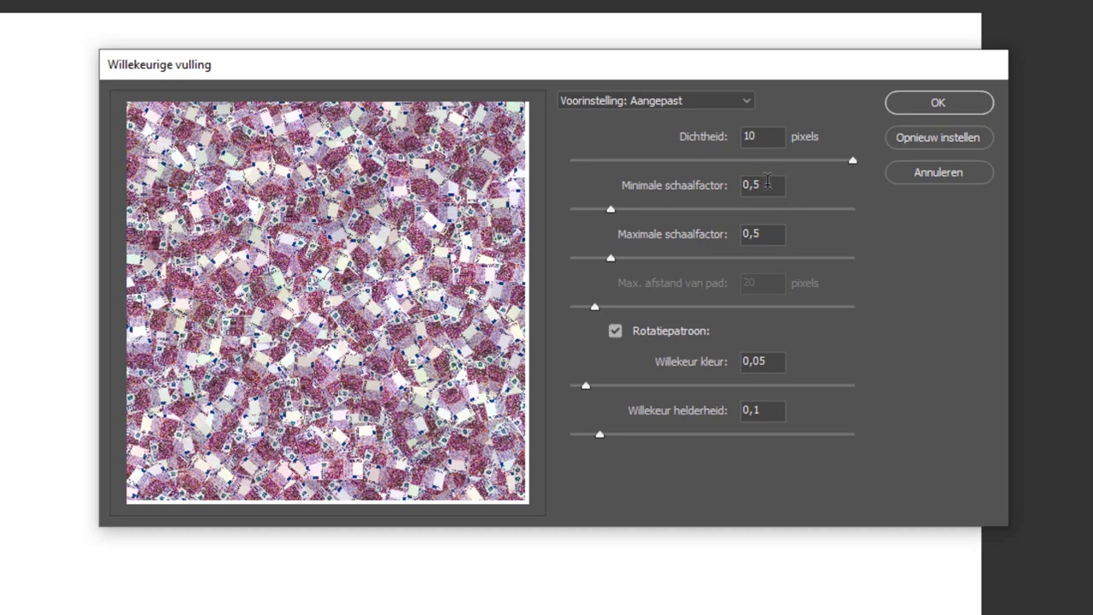
- Set the minimum scale factor to 0,9 and the maximum scale factor to 1,1
{"action": "left_click", "coordinate": [764, 183]}
{"action": "type", "text": "1"}
{"action": "key", "text": "Tab"}
{"action": "type", "text": "1"}
{"action": "left_click", "coordinate": [758, 183]}
{"action": "left_click_drag", "start_coordinate": [660, 210], "coordinate": [648, 210]}
{"action": "left_click_drag", "start_coordinate": [659, 258], "coordinate": [668, 257]}
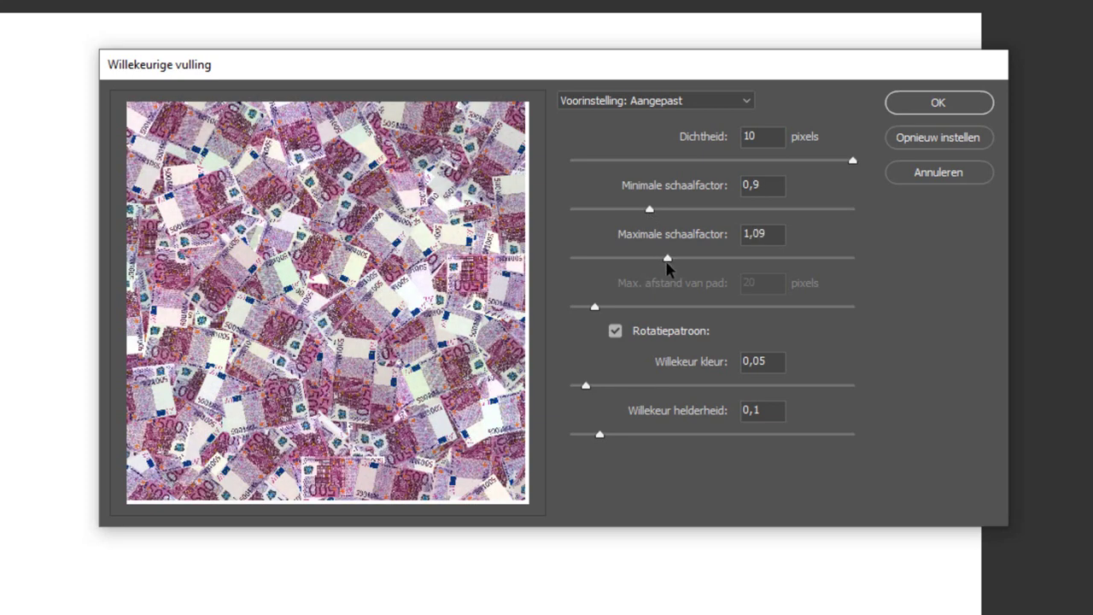
{"action": "double_click", "coordinate": [758, 236]}
{"action": "type", "text": "1,1"}
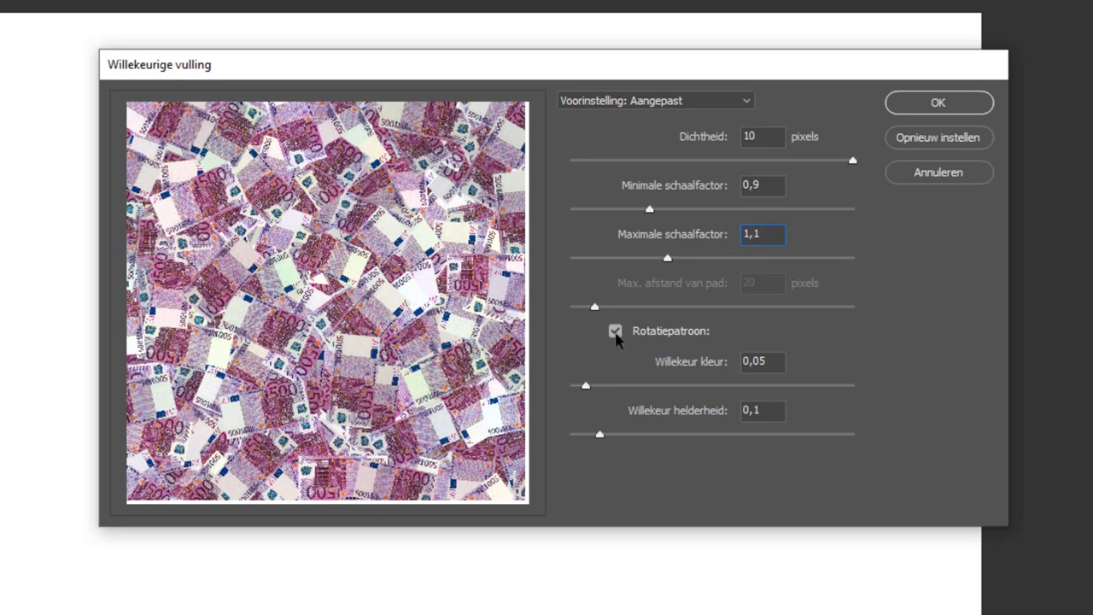
- Keep random rotation on and set the random colour variation to 0
{"action": "left_click", "coordinate": [614, 331]}
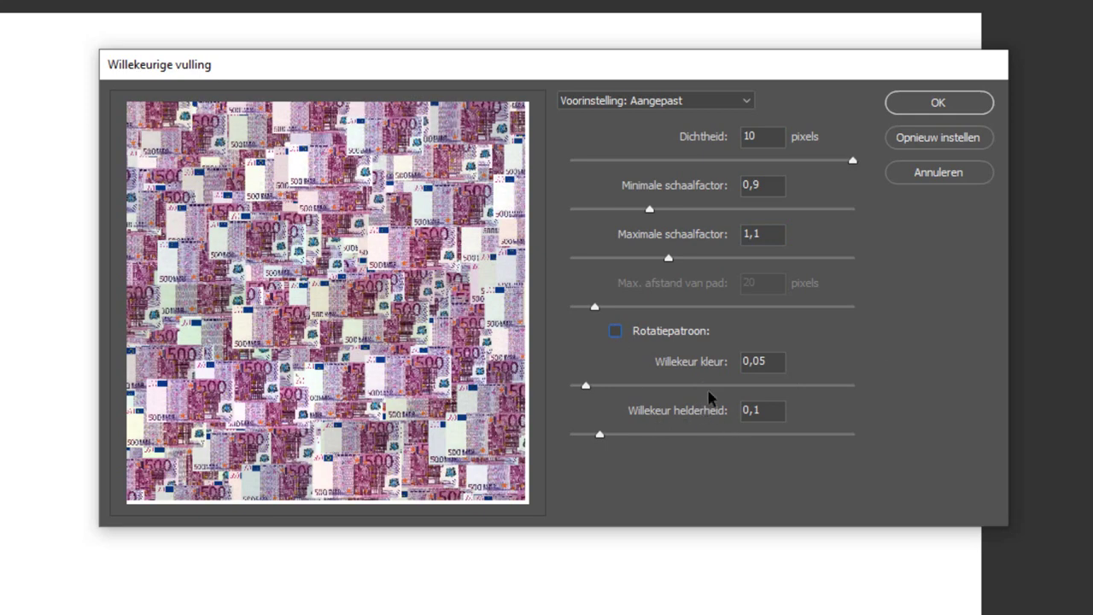
{"action": "left_click", "coordinate": [614, 331]}
{"action": "left_click", "coordinate": [601, 386]}
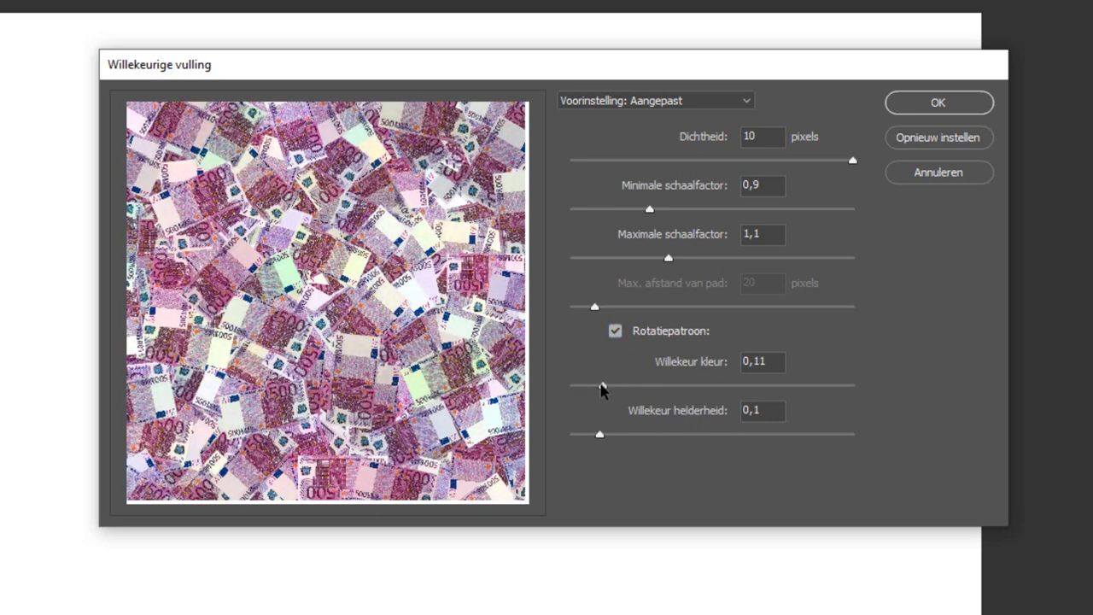
{"action": "left_click_drag", "start_coordinate": [602, 386], "coordinate": [616, 385]}
{"action": "left_click", "coordinate": [776, 385]}
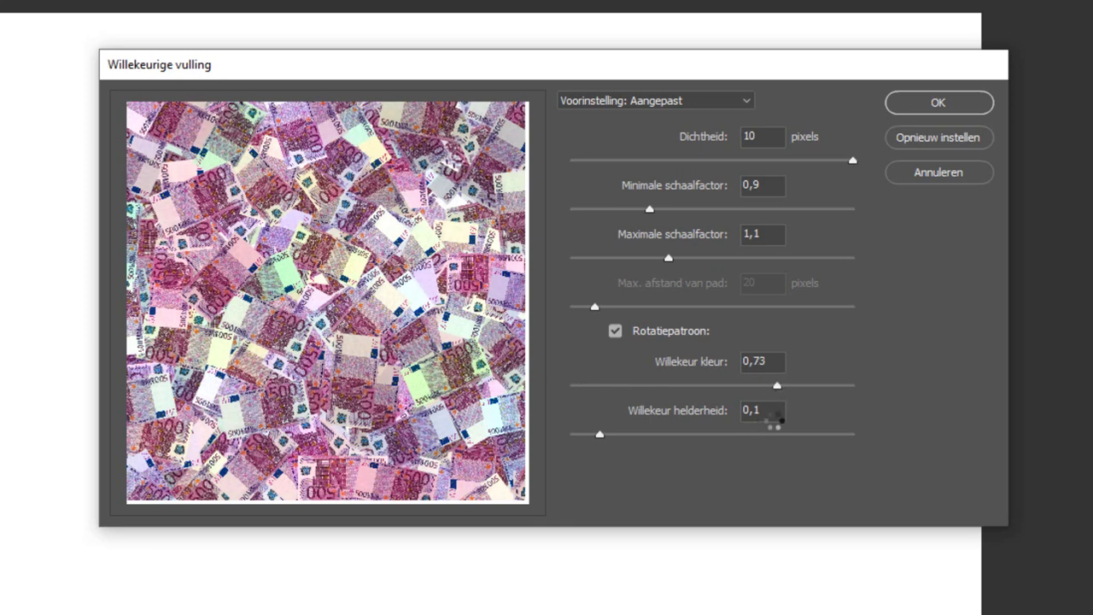
{"action": "left_click_drag", "start_coordinate": [775, 385], "coordinate": [545, 382]}
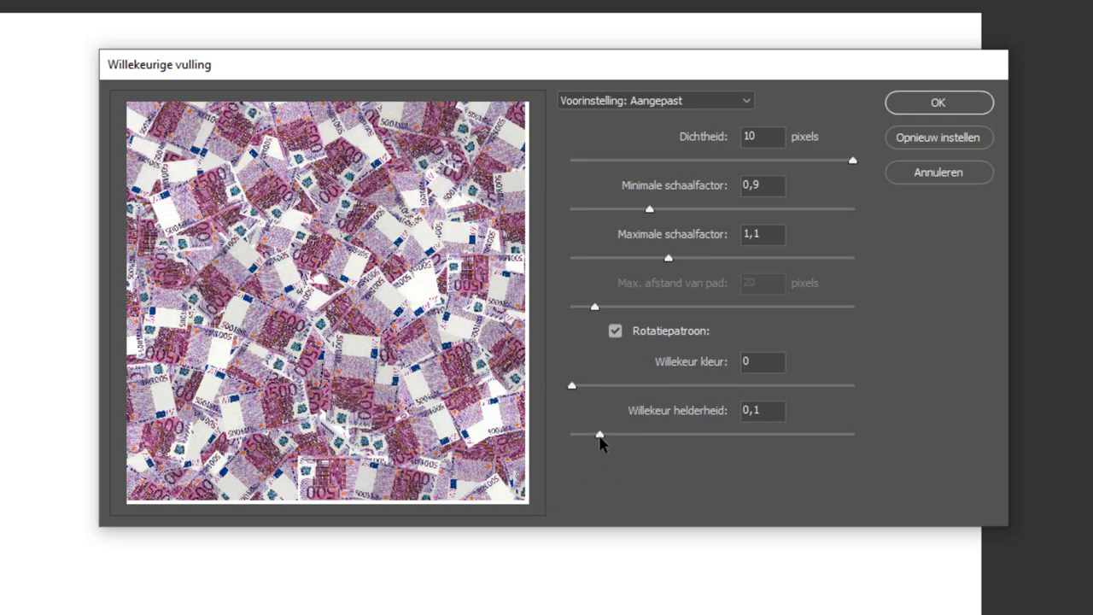
- Set the random brightness variation to 0,15
{"action": "left_click_drag", "start_coordinate": [599, 434], "coordinate": [660, 434]}
{"action": "left_click", "coordinate": [572, 435]}
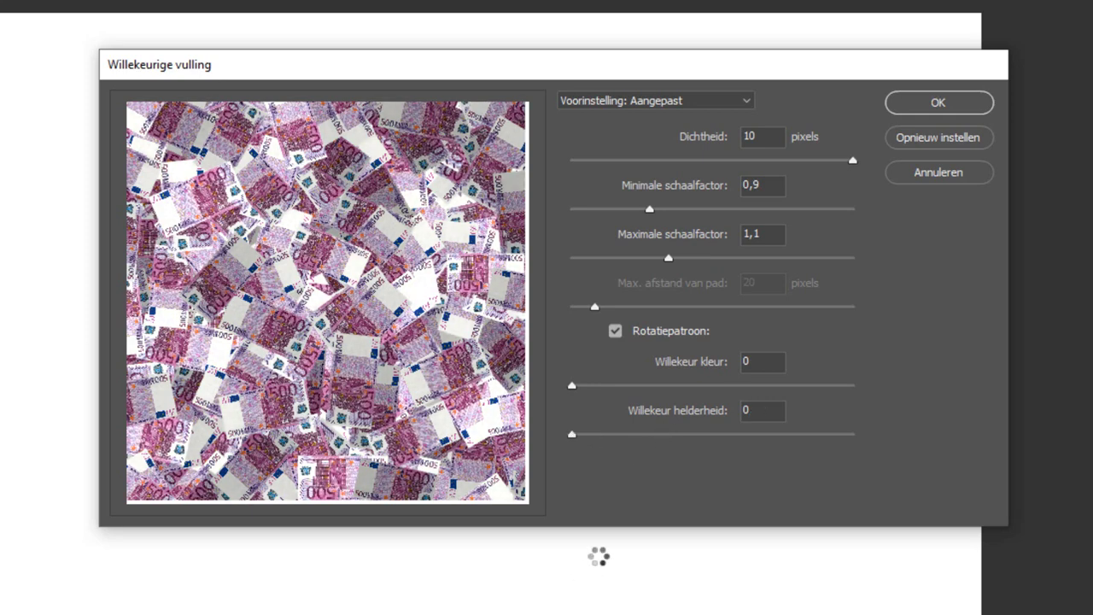
{"action": "left_click", "coordinate": [595, 435]}
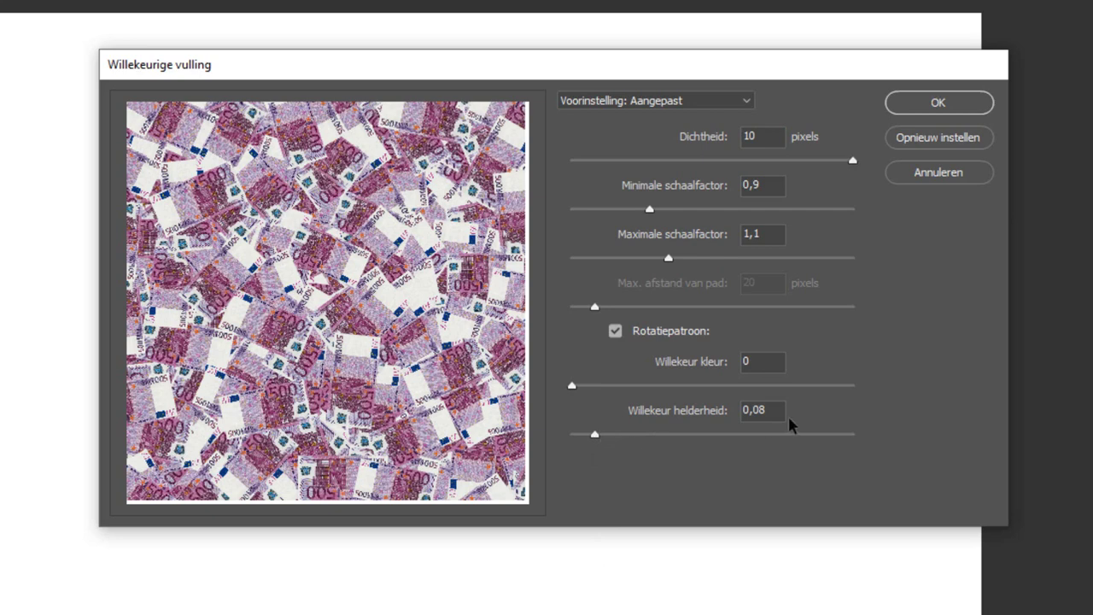
{"action": "double_click", "coordinate": [757, 410]}
{"action": "type", "text": "0,1"}
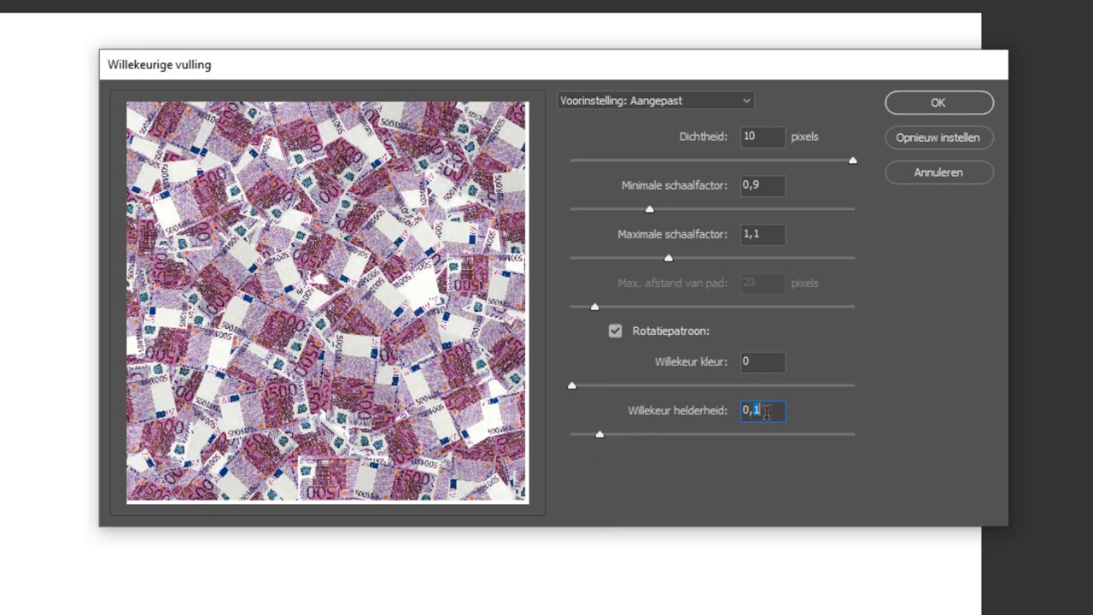
{"action": "type", "text": "5"}
- Apply the fill, undo it on the background, and add a new layer Laag 1
{"action": "key", "text": "Return"}
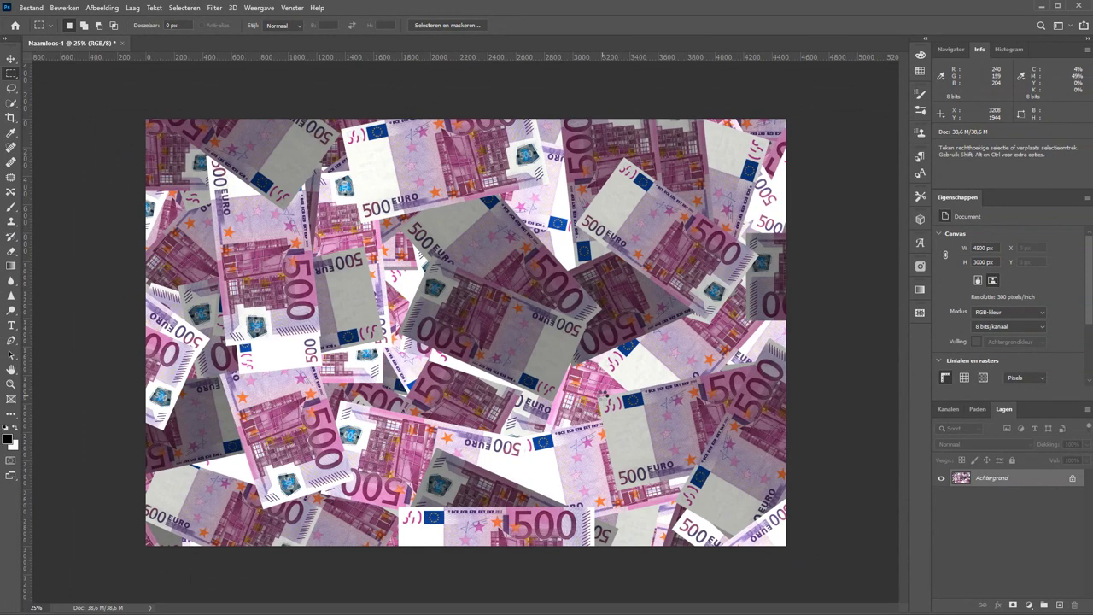
{"action": "key", "text": "ctrl+z"}
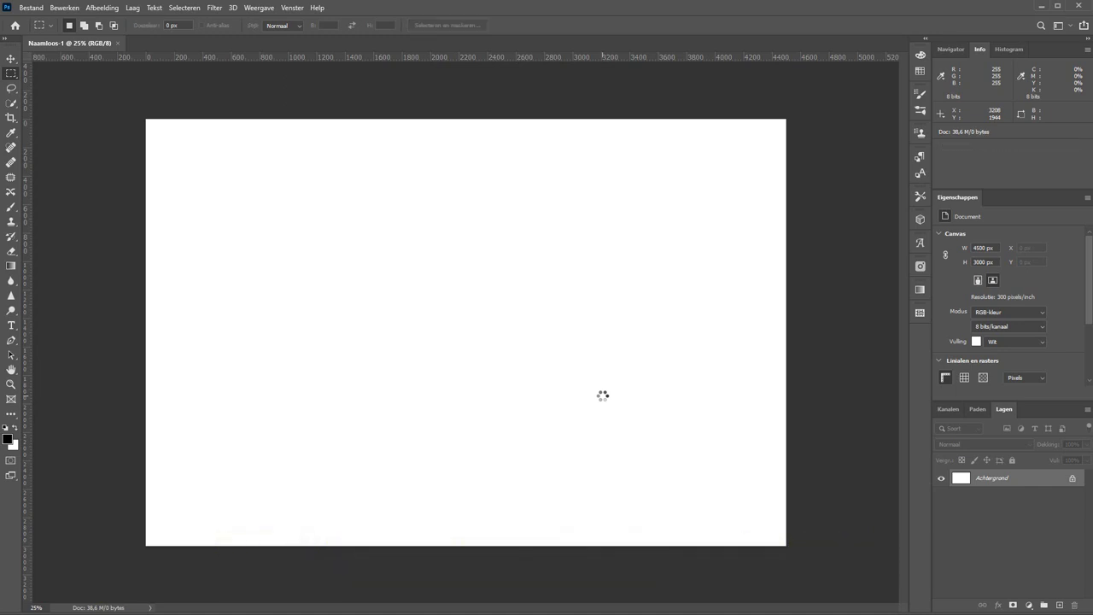
{"action": "key", "text": "ctrl+shift+n"}
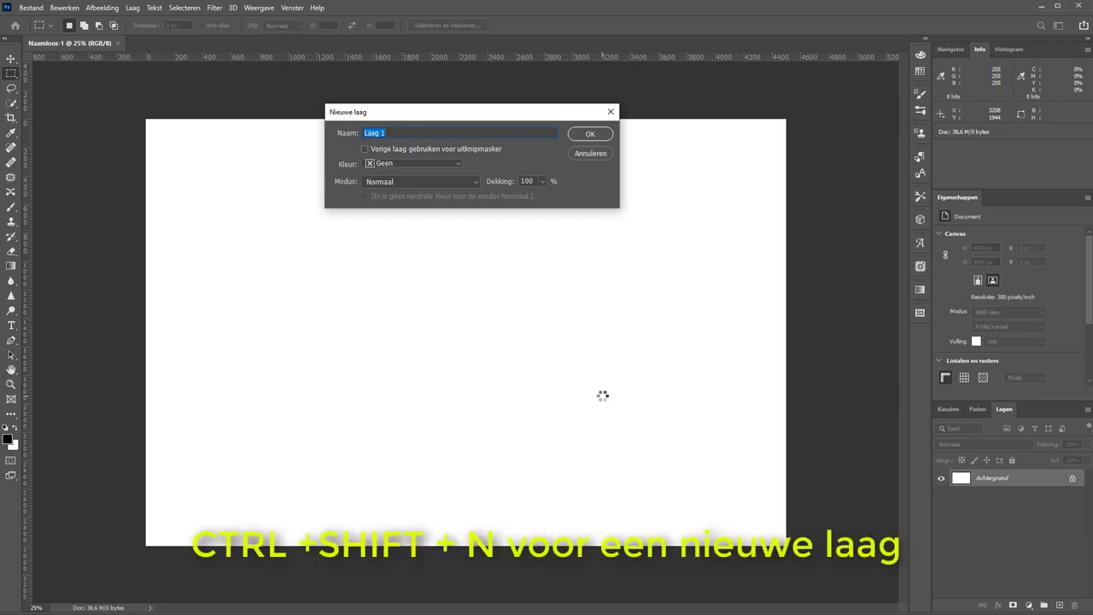
{"action": "key", "text": "Return"}
- Open a Random Fill on Laag 1 with no brightness variation, scale factors 1 and density about 1
{"action": "key", "text": "shift"}
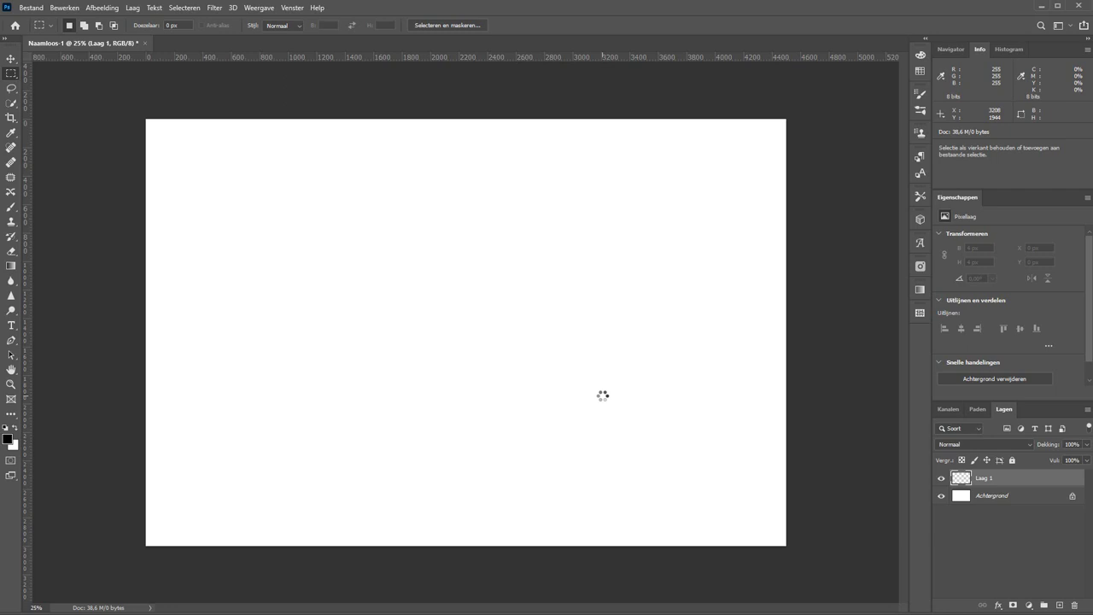
{"action": "key", "text": "shift+F5"}
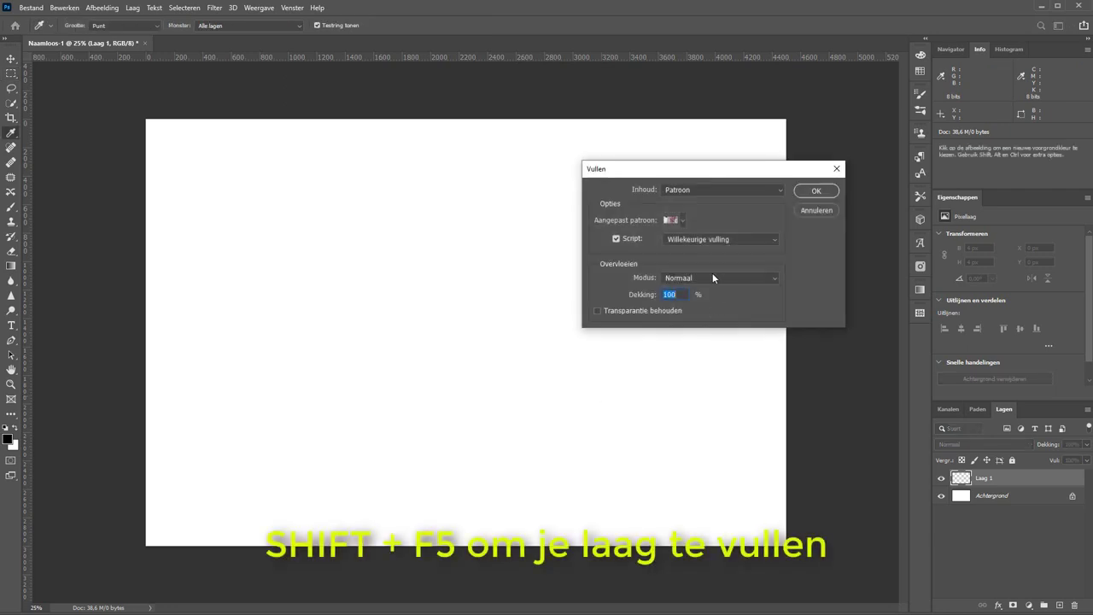
{"action": "left_click", "coordinate": [815, 191]}
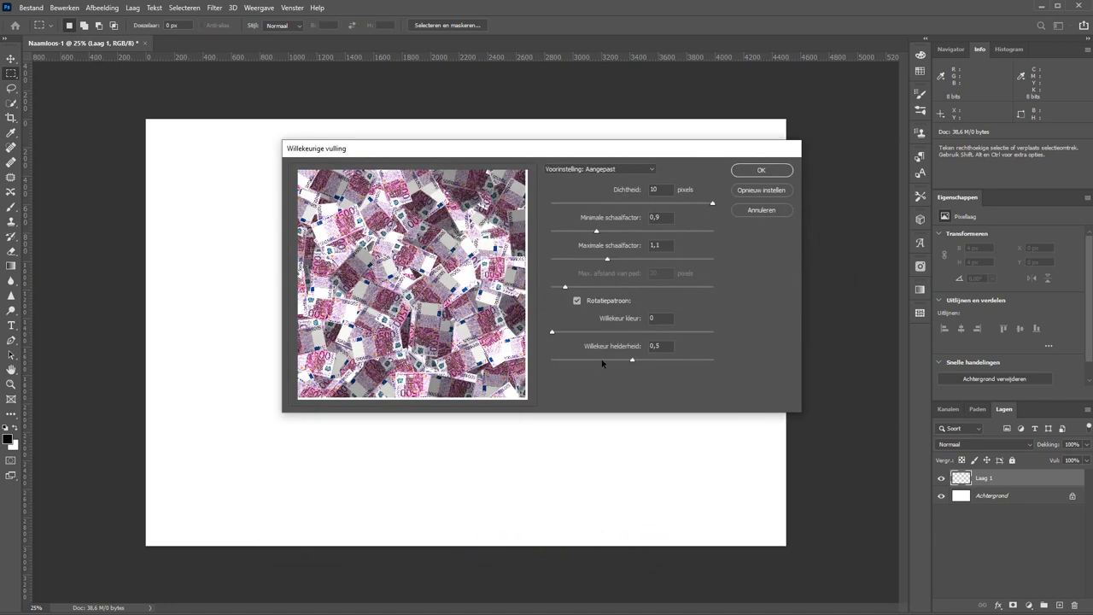
{"action": "left_click_drag", "start_coordinate": [603, 360], "coordinate": [532, 361]}
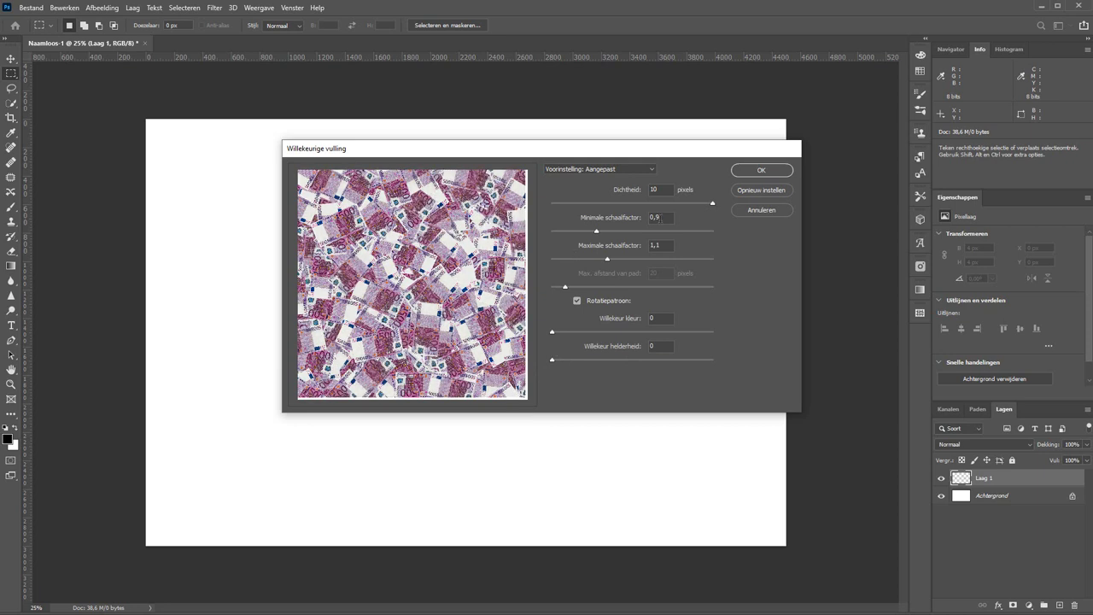
{"action": "key", "text": "ctrl+a"}
{"action": "type", "text": "1"}
{"action": "key", "text": "Tab"}
{"action": "type", "text": "1"}
{"action": "key", "text": "Tab"}
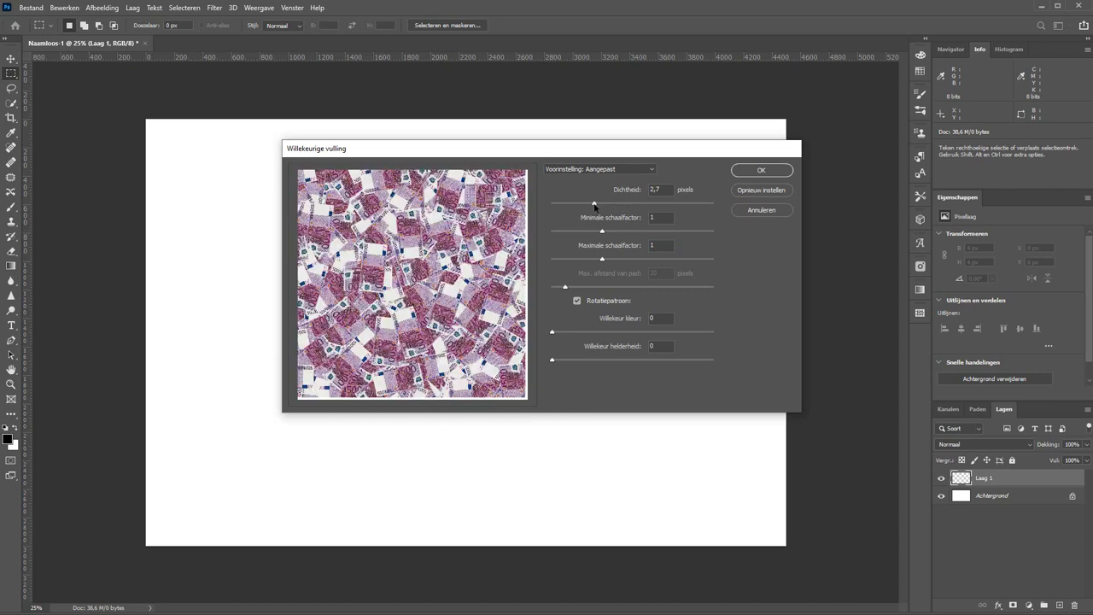
{"action": "left_click_drag", "start_coordinate": [596, 205], "coordinate": [566, 207]}
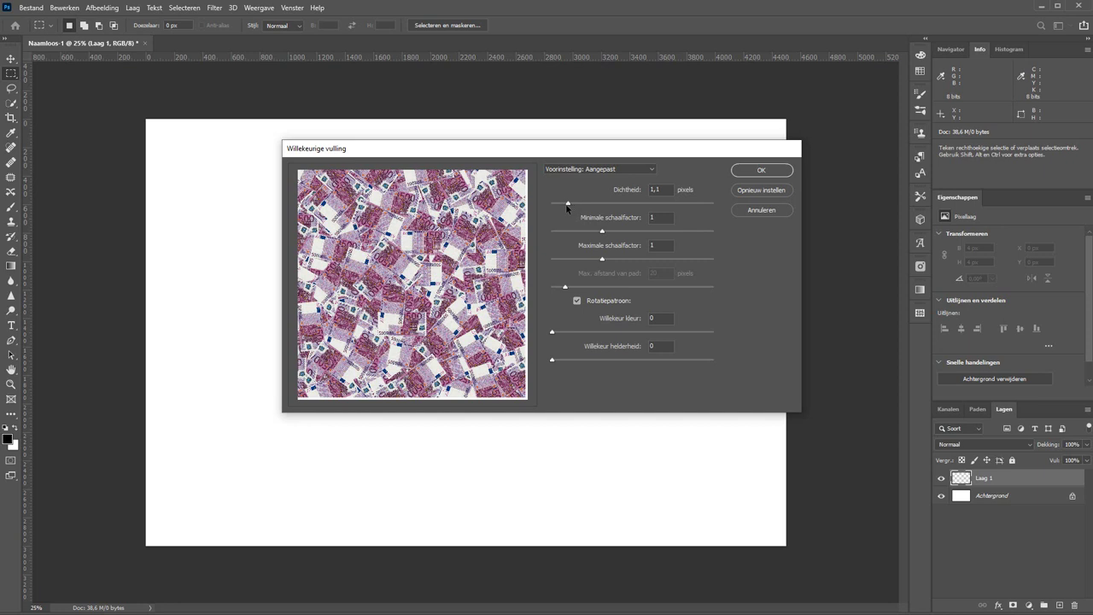
- Apply the random banknote fill to Laag 1 and toggle the Achtergrond layer's visibility to check transparency
{"action": "left_click", "coordinate": [762, 170]}
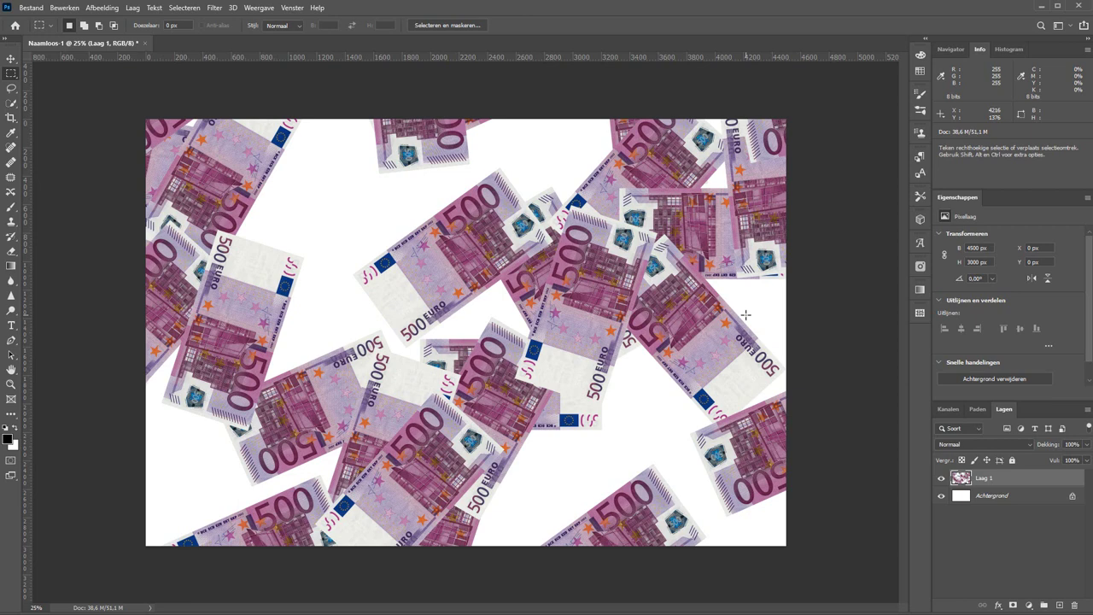
{"action": "left_click", "coordinate": [943, 496]}
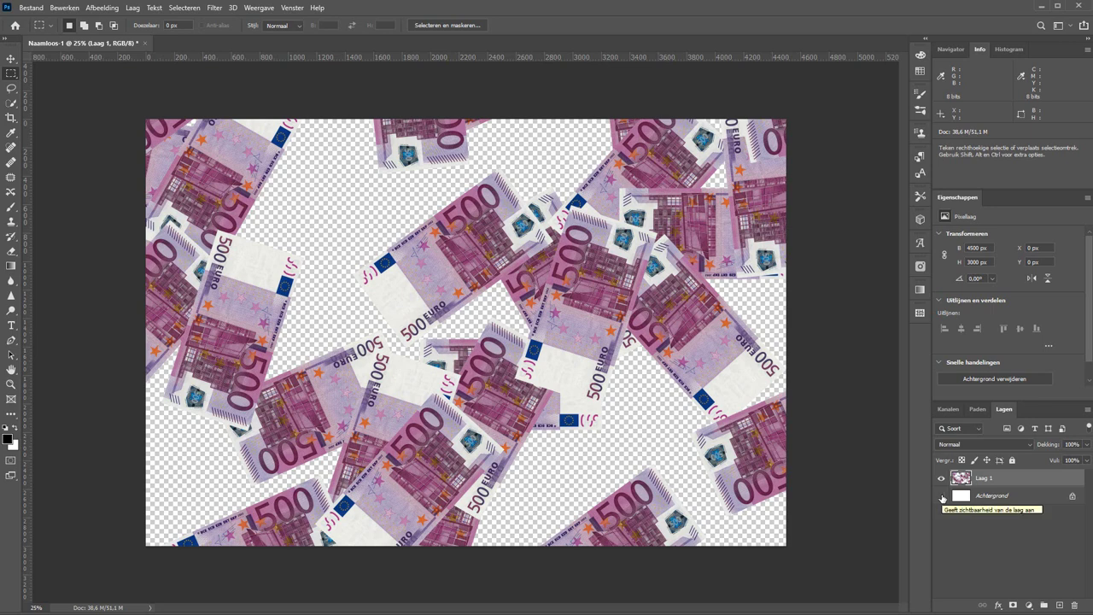
{"action": "left_click", "coordinate": [942, 496]}
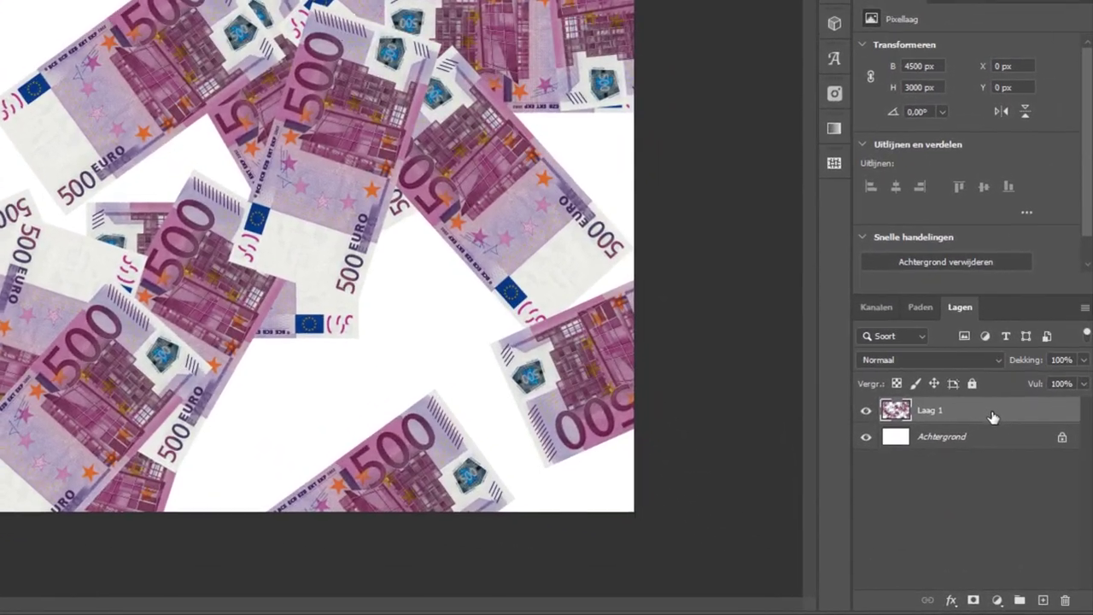
- Give Laag 1 a drop shadow with 30% opacity, 21 px distance, 0% spread and 18 px size
{"action": "double_click", "coordinate": [994, 412]}
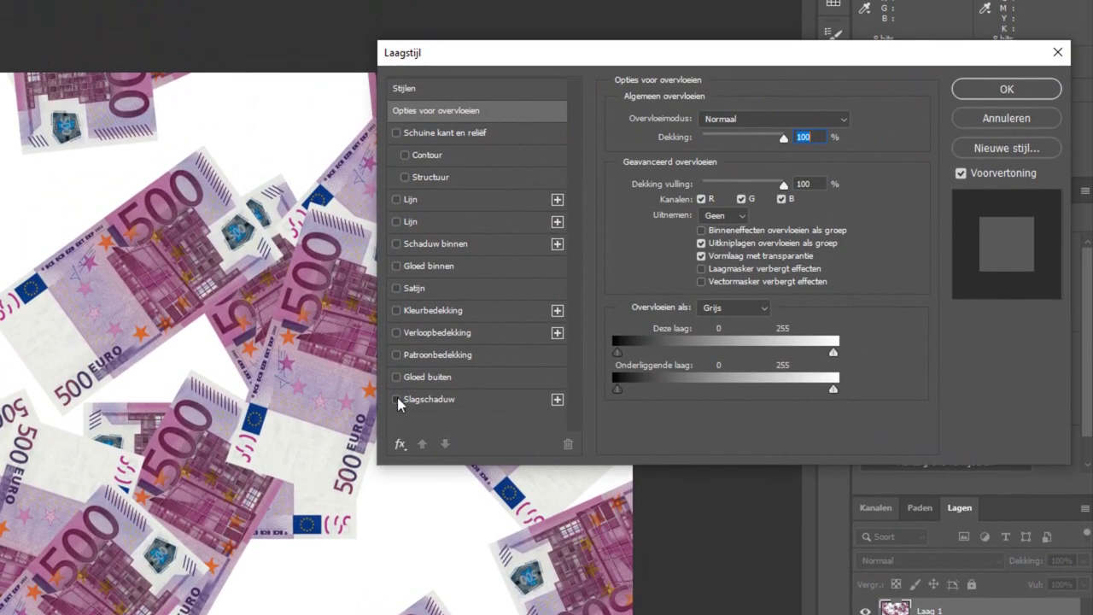
{"action": "left_click", "coordinate": [397, 399]}
{"action": "left_click_drag", "start_coordinate": [725, 142], "coordinate": [713, 143]}
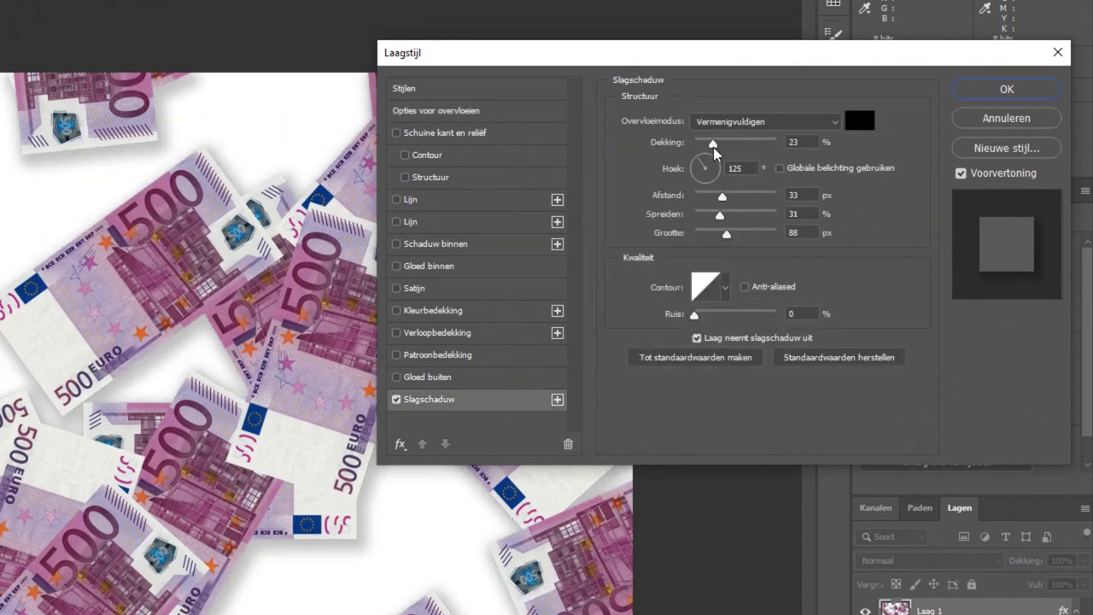
{"action": "left_click_drag", "start_coordinate": [719, 214], "coordinate": [717, 196]}
{"action": "left_click_drag", "start_coordinate": [726, 233], "coordinate": [706, 235]}
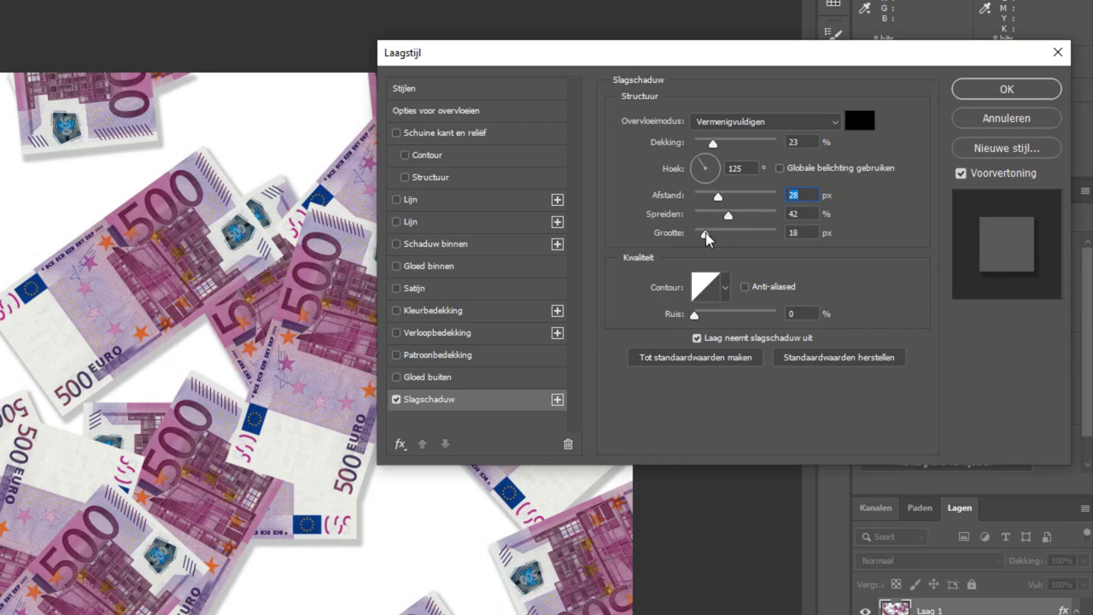
{"action": "left_click_drag", "start_coordinate": [713, 142], "coordinate": [719, 142]}
{"action": "left_click_drag", "start_coordinate": [727, 214], "coordinate": [662, 220]}
{"action": "left_click_drag", "start_coordinate": [720, 198], "coordinate": [714, 199]}
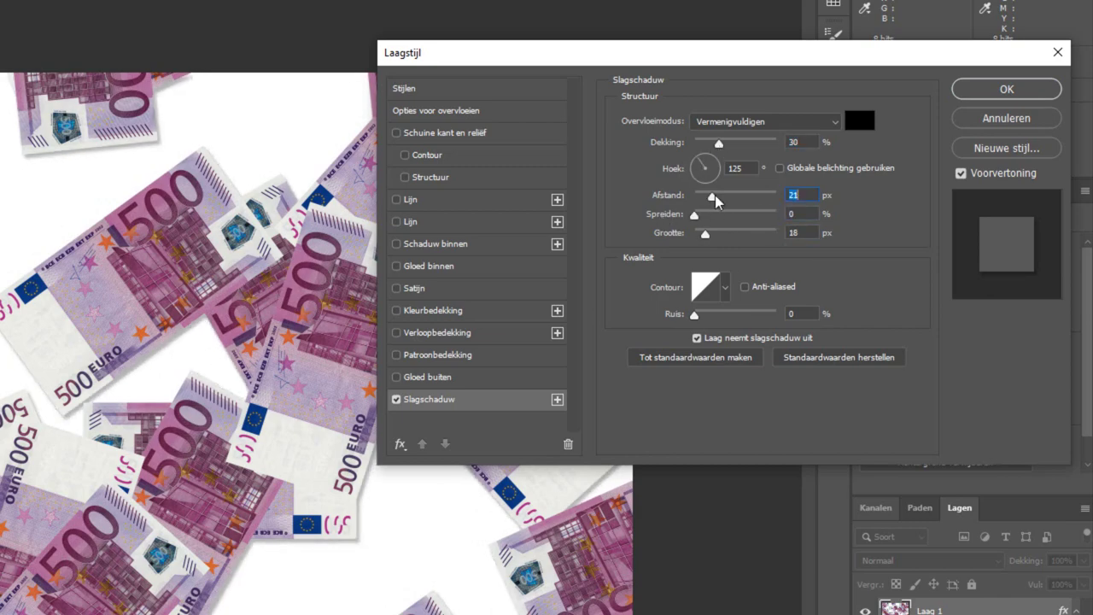
{"action": "left_click", "coordinate": [1008, 89]}
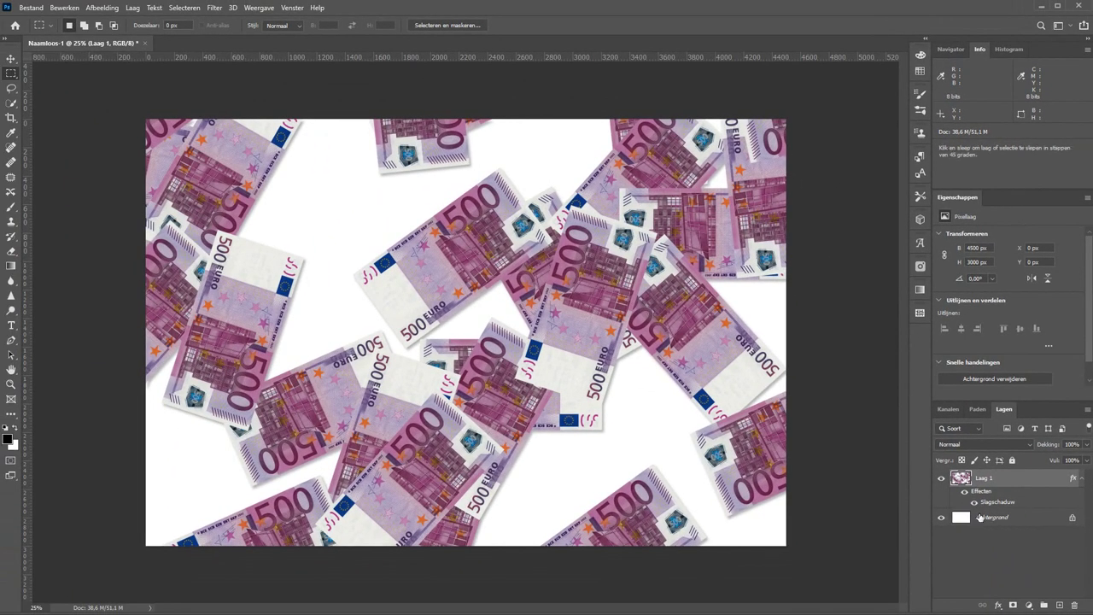
- Add new layer Laag 2 and fill it with the Random Fill 500-euro banknote pattern
{"action": "key", "text": "ctrl+shift+n"}
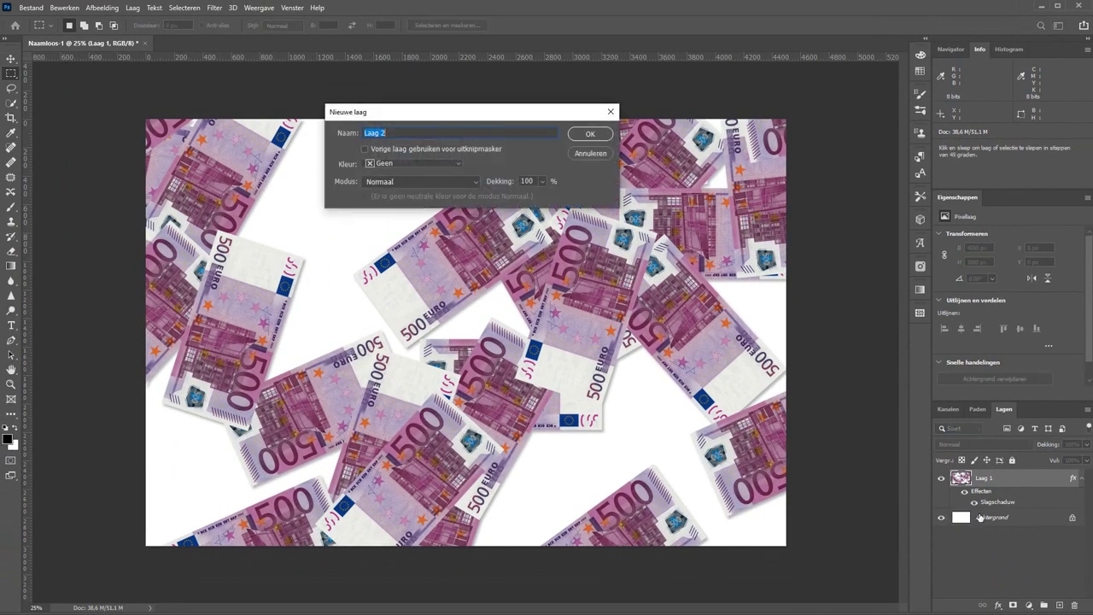
{"action": "key", "text": "Return"}
{"action": "key", "text": "i"}
{"action": "key", "text": "shift+F5"}
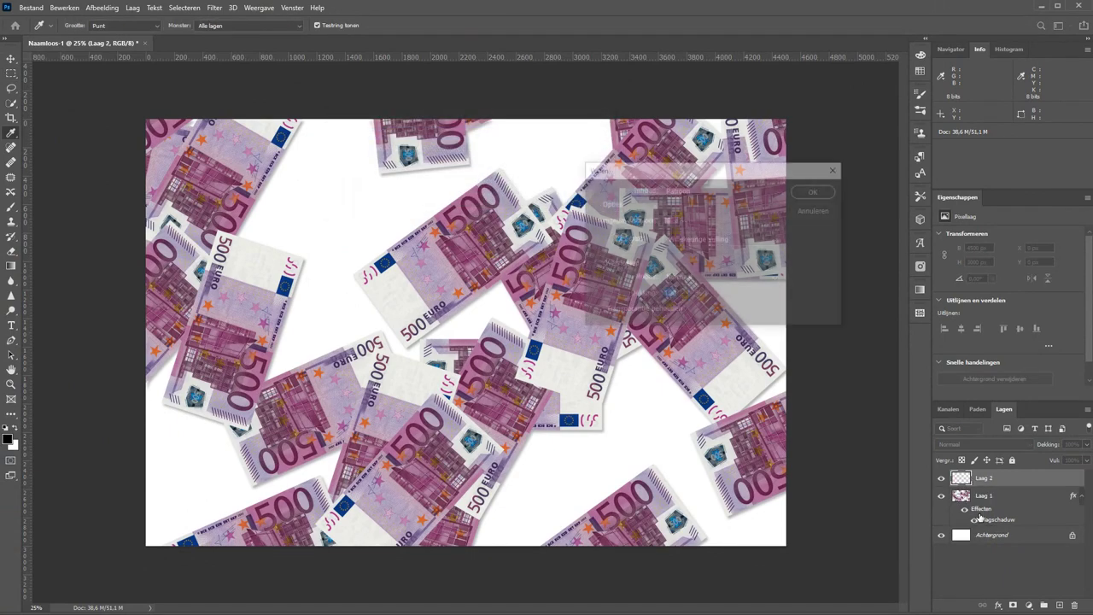
{"action": "left_click", "coordinate": [815, 190]}
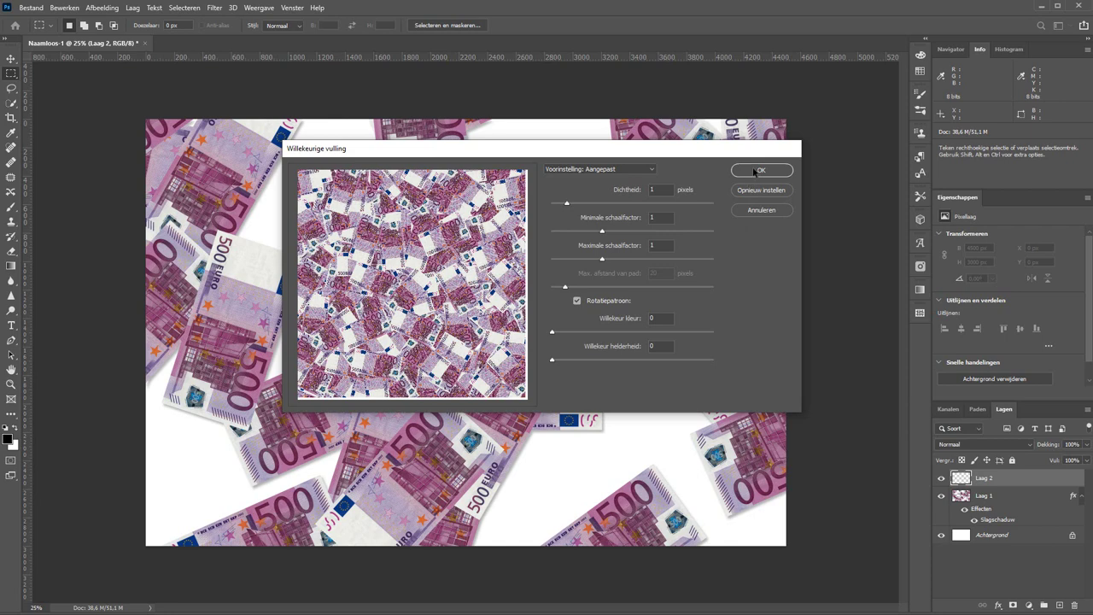
{"action": "left_click", "coordinate": [754, 171]}
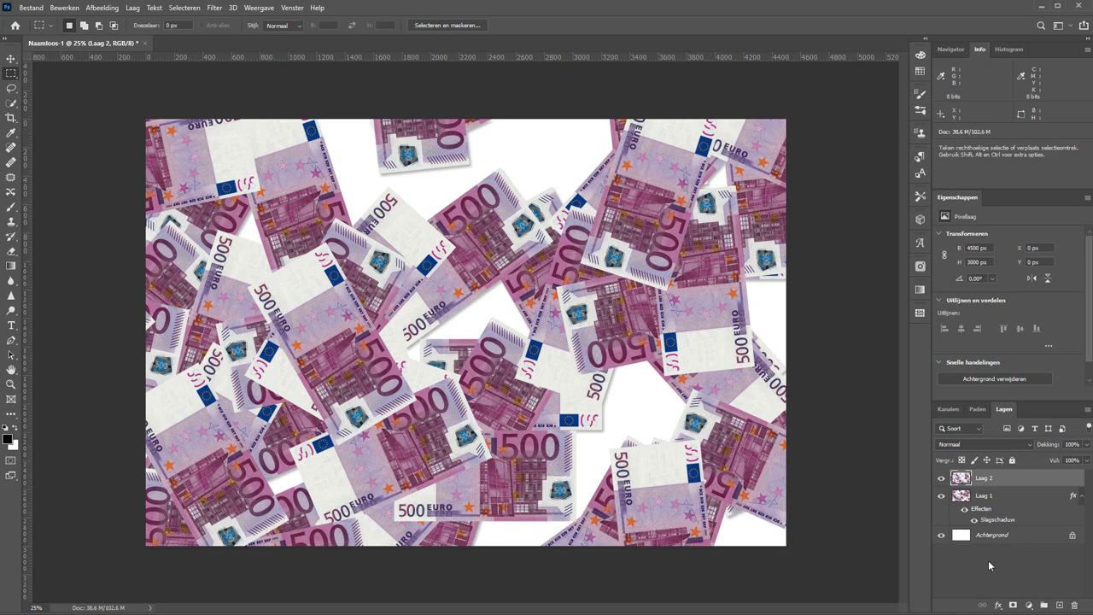
- Add layer Laag 3 and scatter another random banknote fill onto it
{"action": "key", "text": "ctrl+shift+n"}
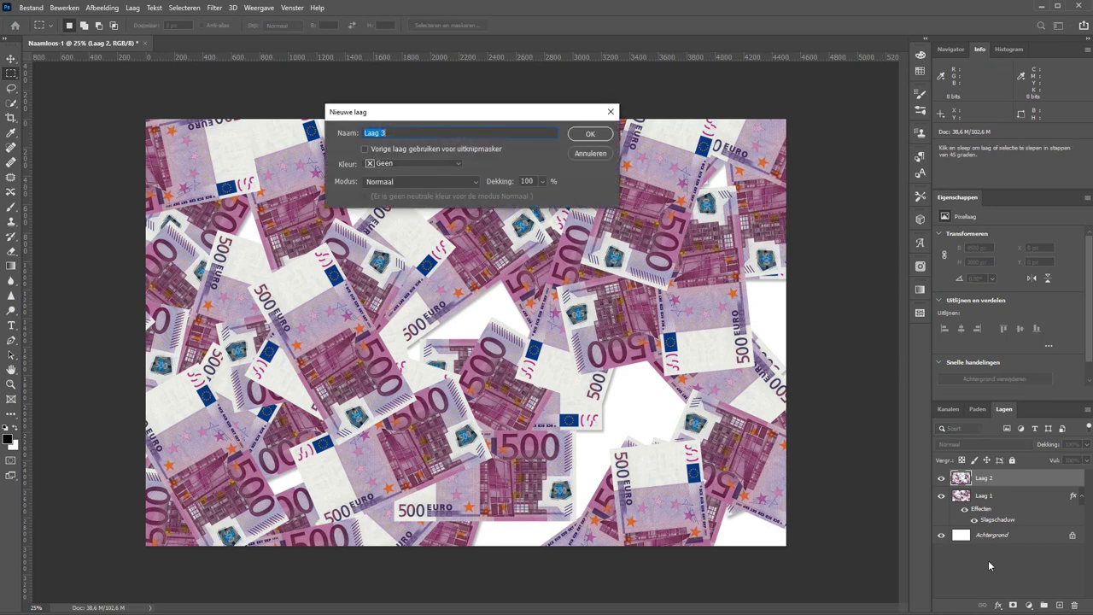
{"action": "key", "text": "Return"}
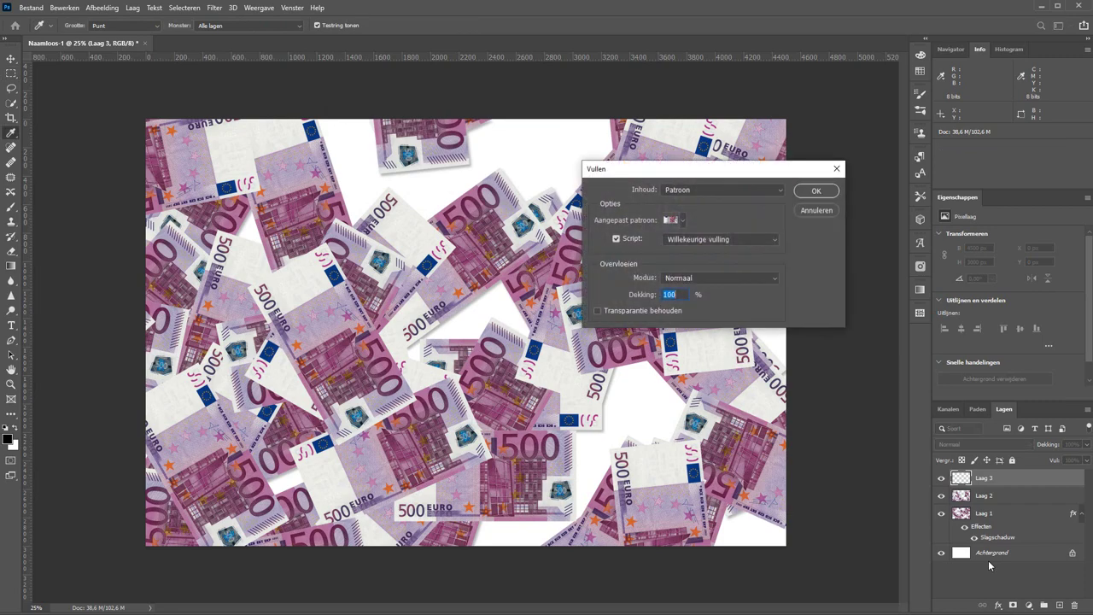
{"action": "key", "text": "Return"}
{"action": "left_click", "coordinate": [747, 170]}
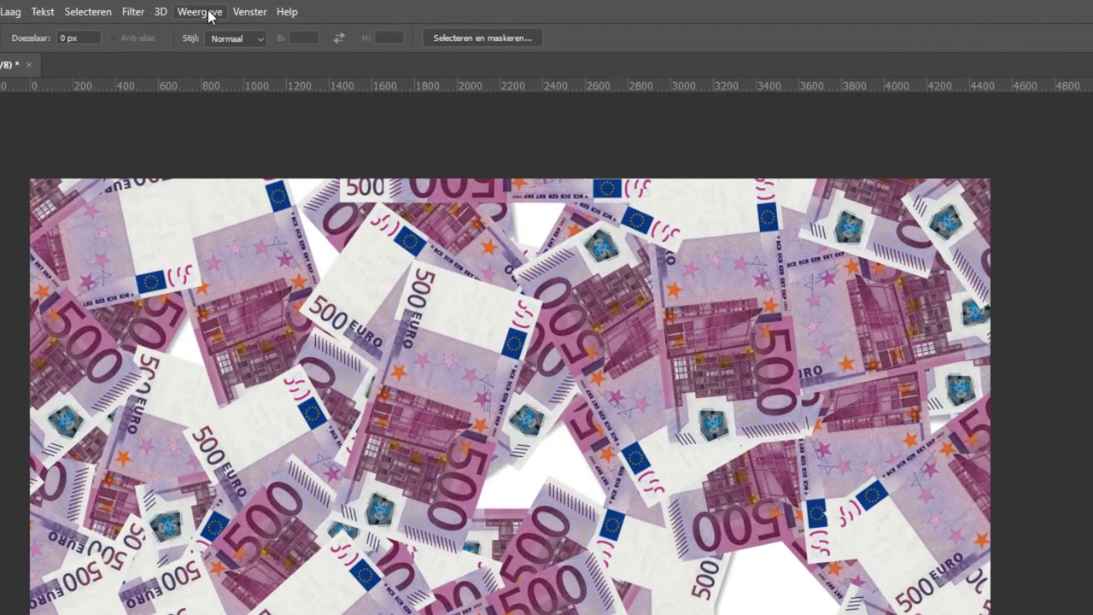
- Show the Actions panel and create a new action assigned to function key F5
{"action": "left_click", "coordinate": [249, 12]}
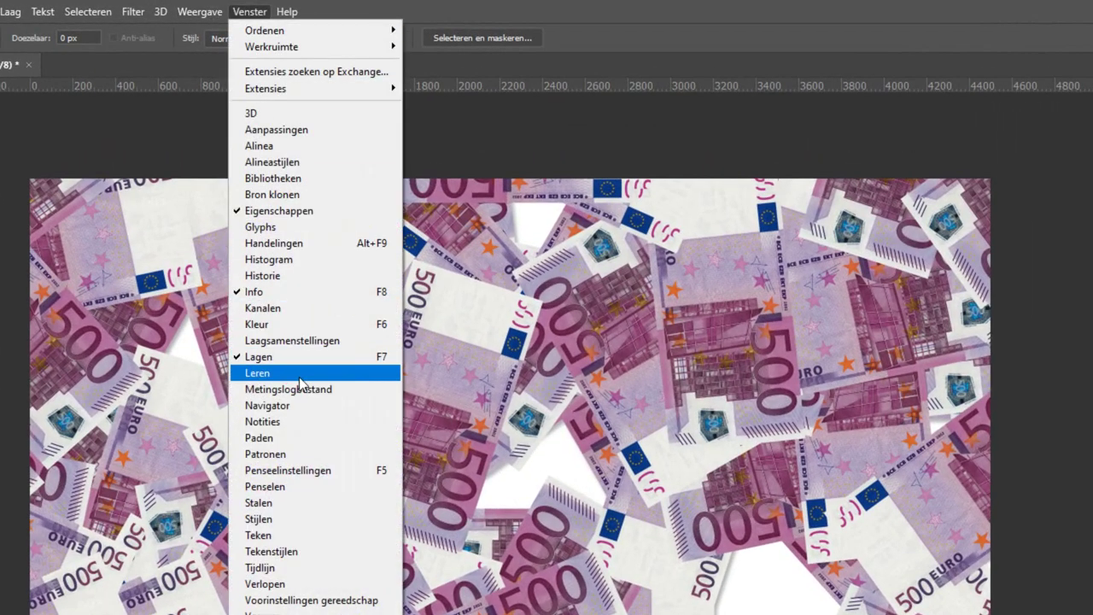
{"action": "left_click", "coordinate": [286, 242]}
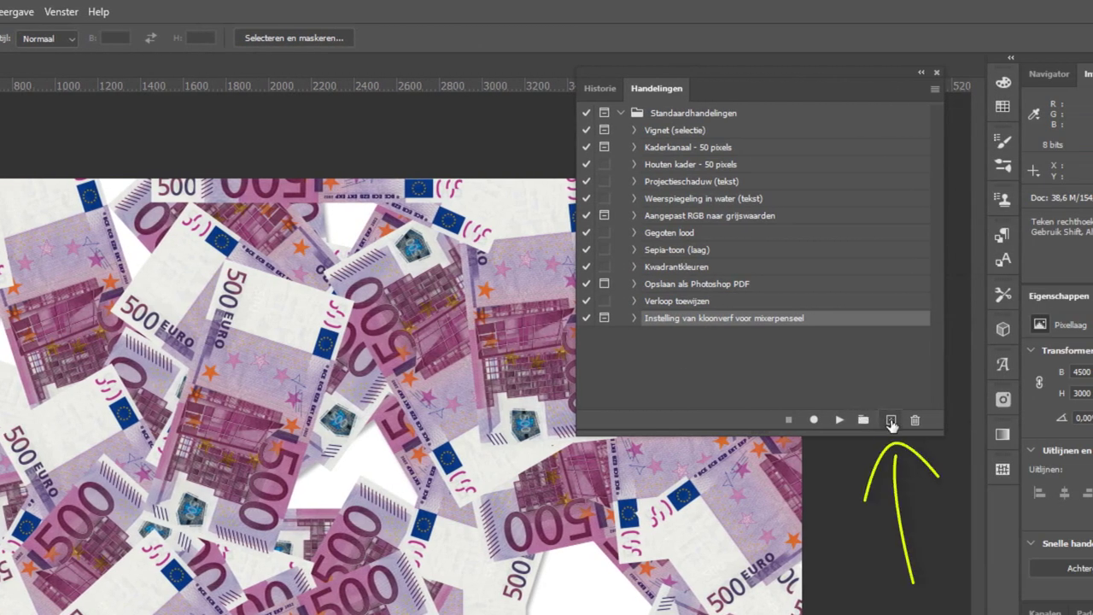
{"action": "left_click", "coordinate": [890, 420]}
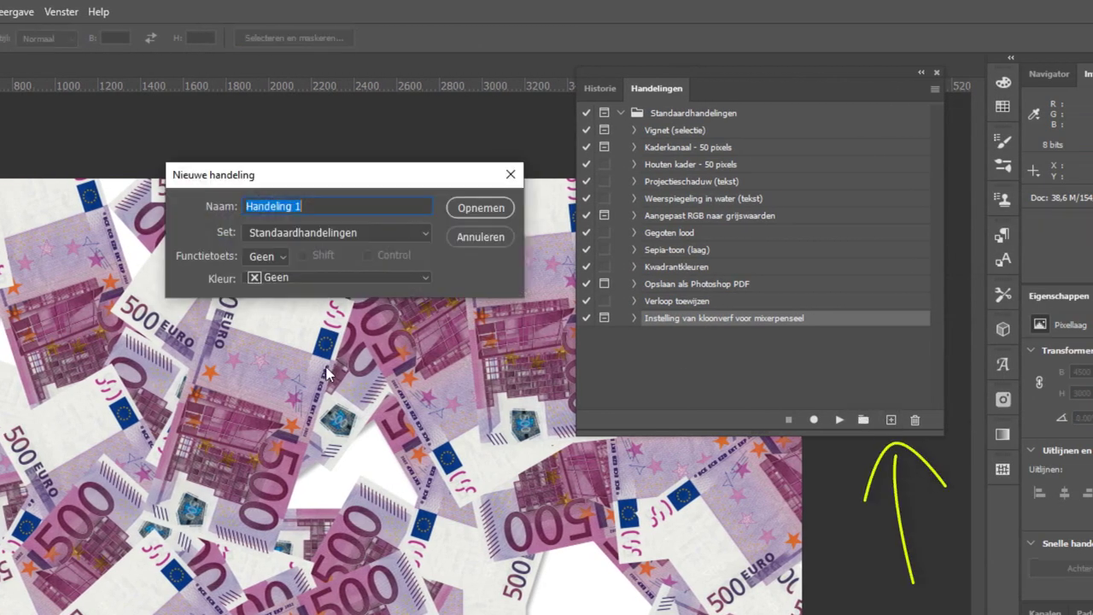
{"action": "left_click", "coordinate": [266, 256]}
{"action": "left_click", "coordinate": [256, 345]}
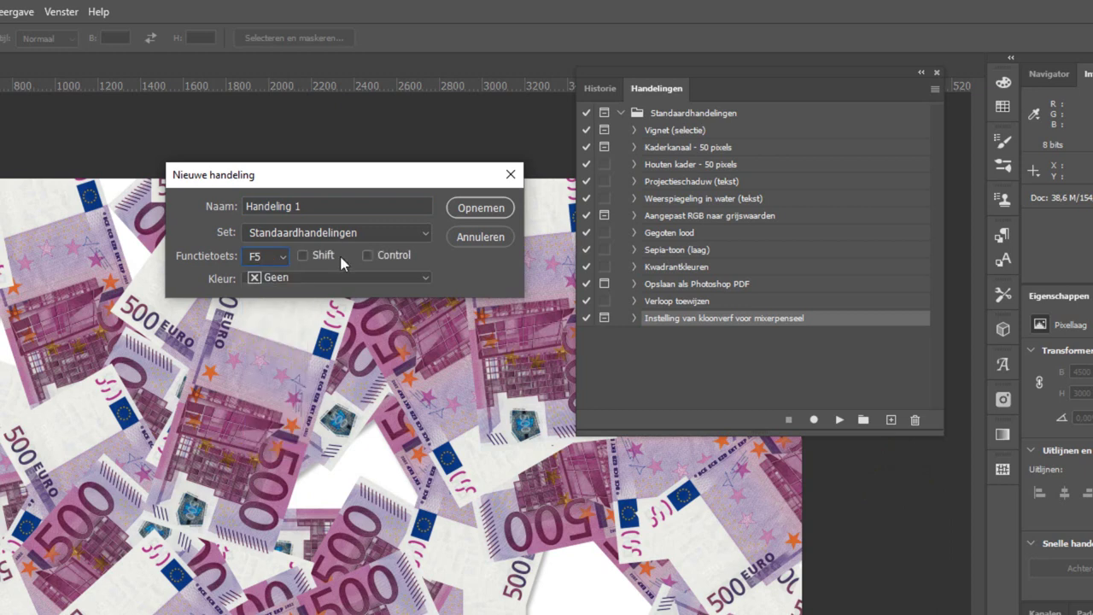
- Name the action 'Geld' and start recording, accepting the shortcut conflict warning
{"action": "left_click_drag", "start_coordinate": [344, 205], "coordinate": [37, 182]}
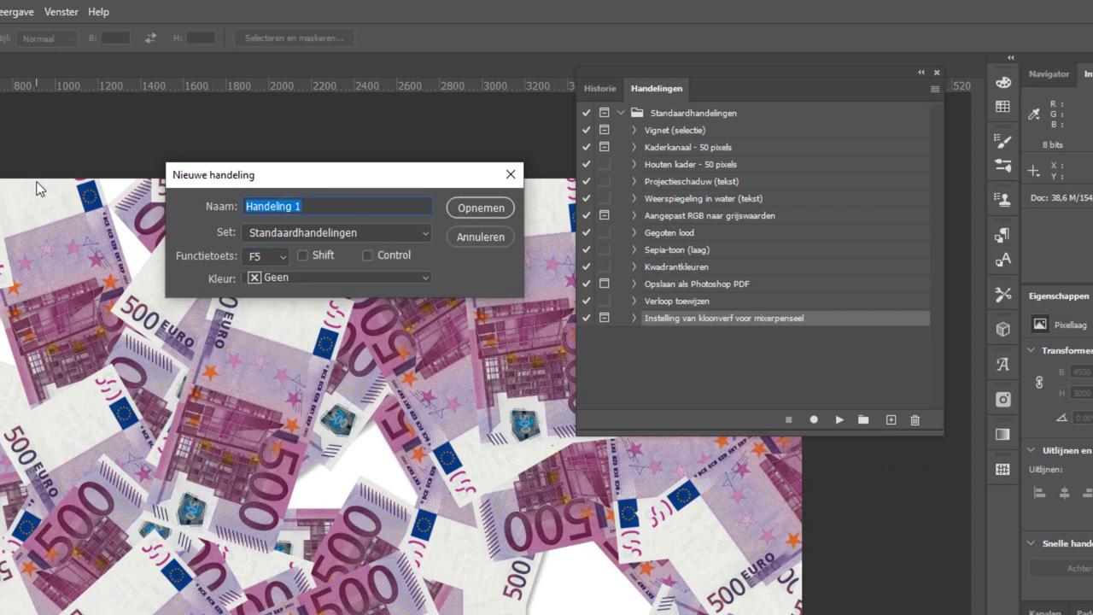
{"action": "type", "text": "Gekd"}
{"action": "key", "text": "BackSpace"}
{"action": "key", "text": "BackSpace"}
{"action": "type", "text": "ld"}
{"action": "left_click", "coordinate": [484, 213]}
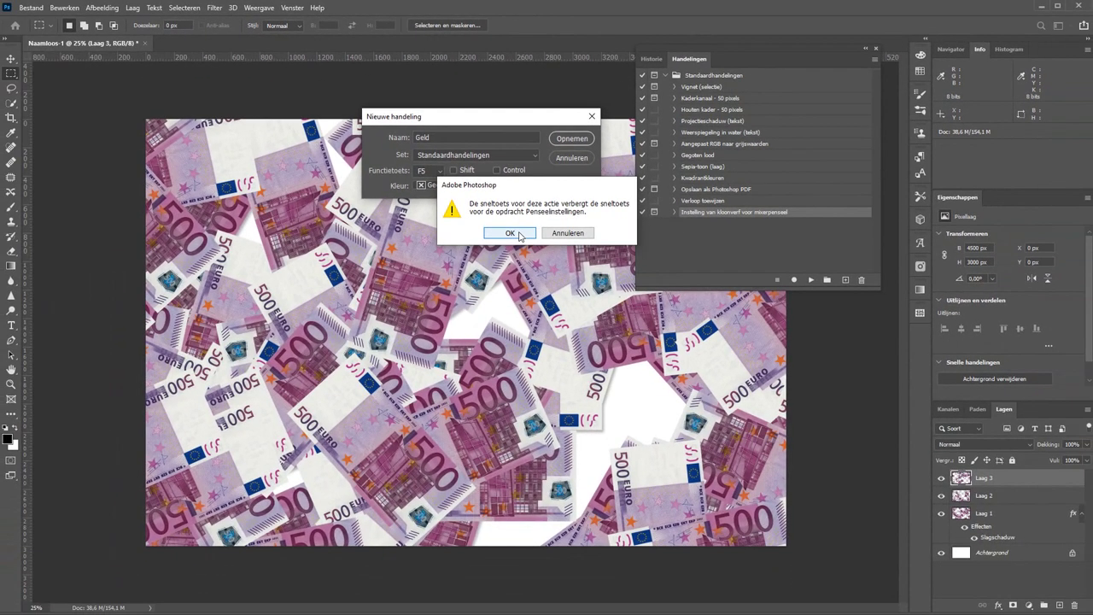
{"action": "left_click", "coordinate": [509, 233]}
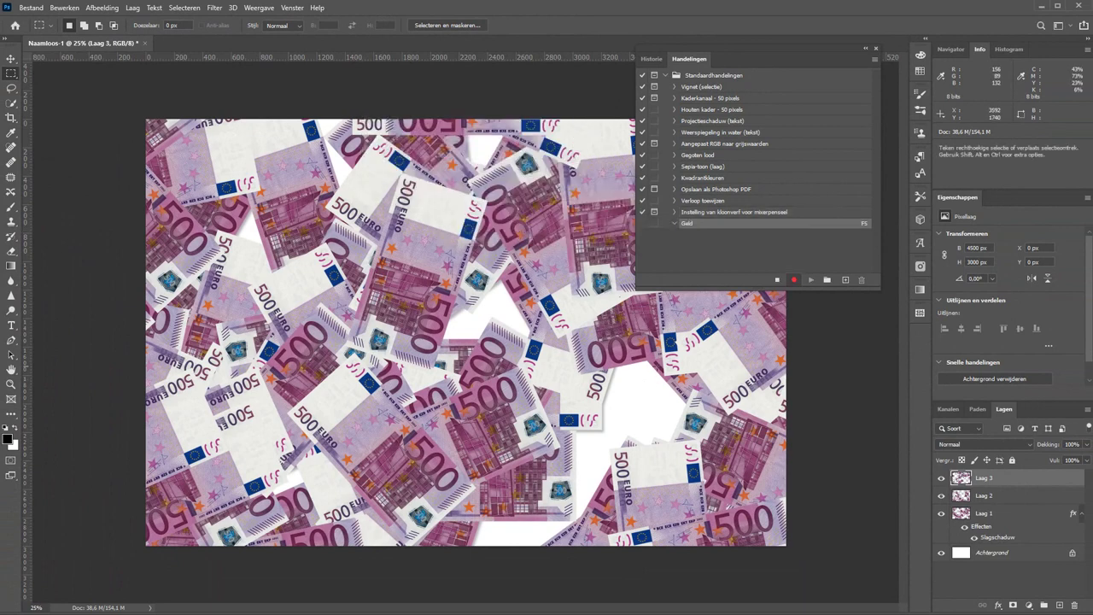
- Record adding Laag 4 with a random banknote pattern fill, then stop recording
{"action": "key", "text": "ctrl+shift+n"}
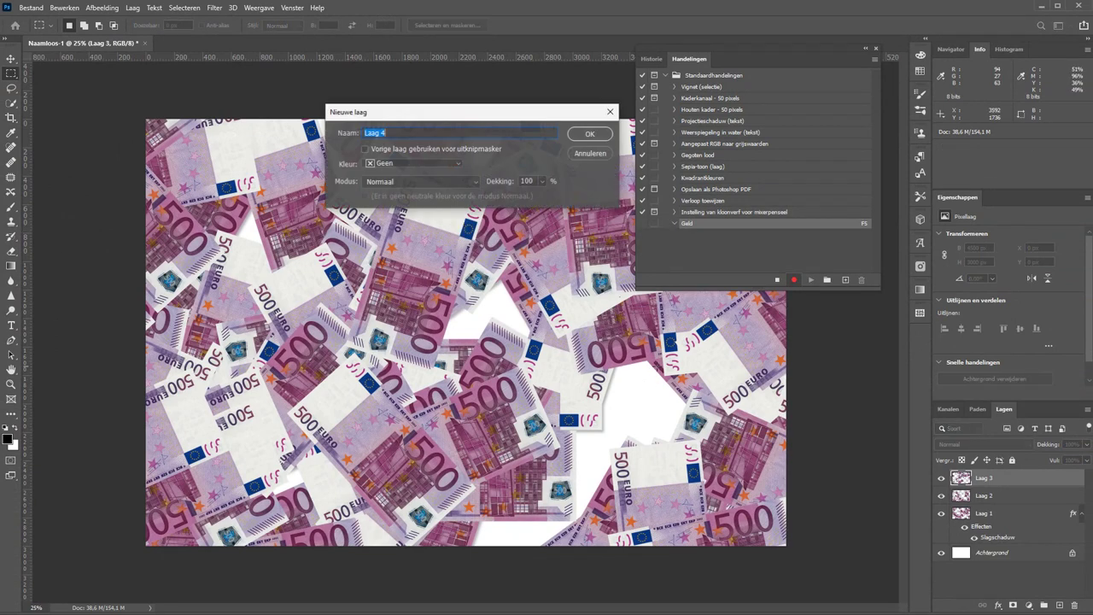
{"action": "key", "text": "Return"}
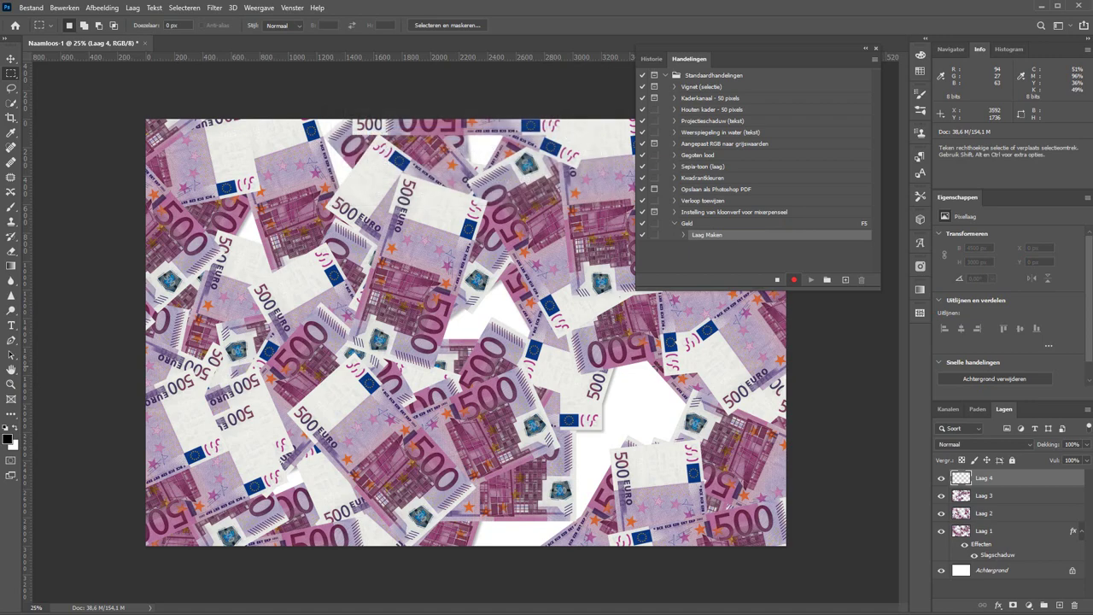
{"action": "key", "text": "shift"}
{"action": "key", "text": "shift+F5"}
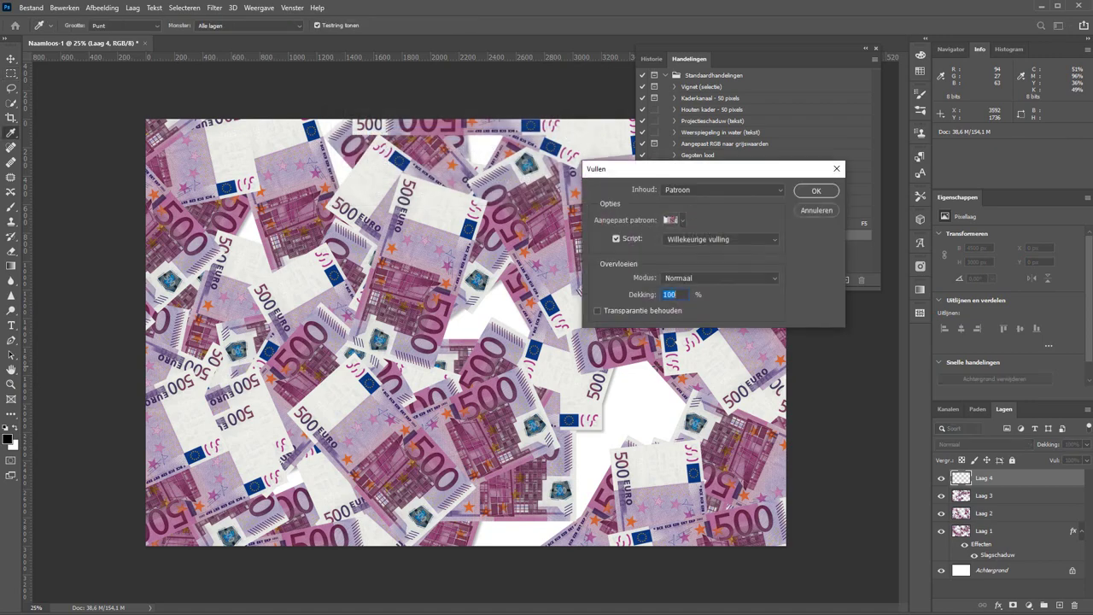
{"action": "left_click", "coordinate": [811, 193]}
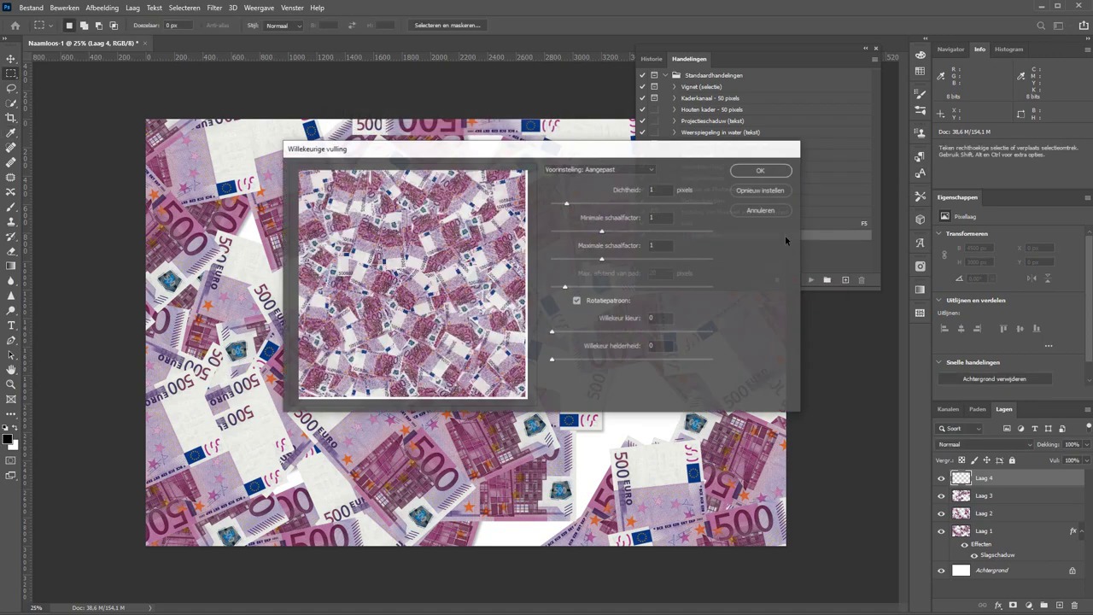
{"action": "left_click", "coordinate": [762, 164]}
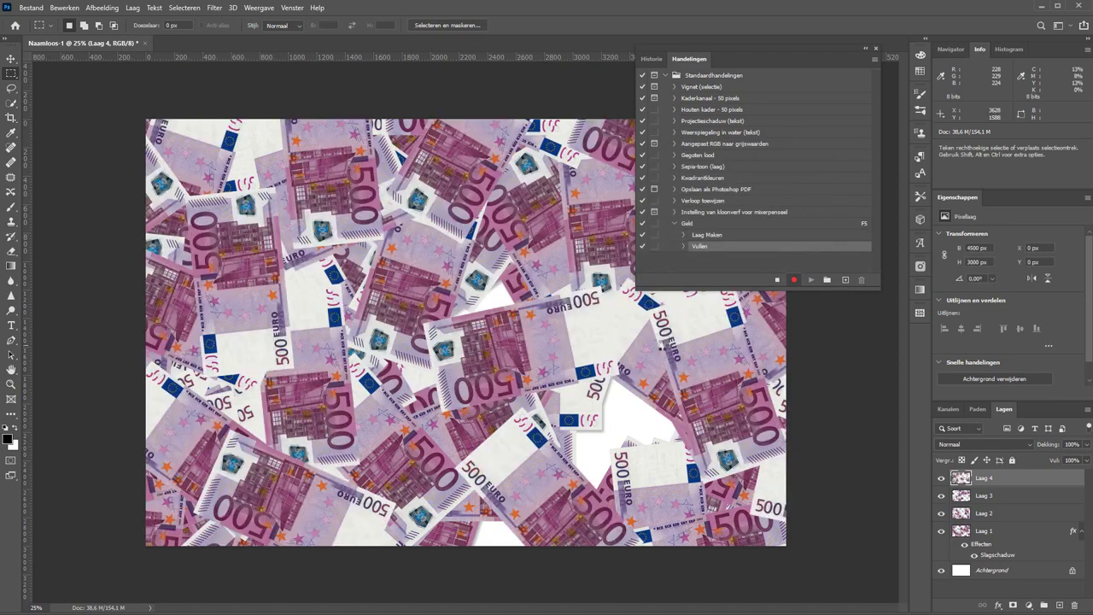
{"action": "left_click", "coordinate": [777, 279]}
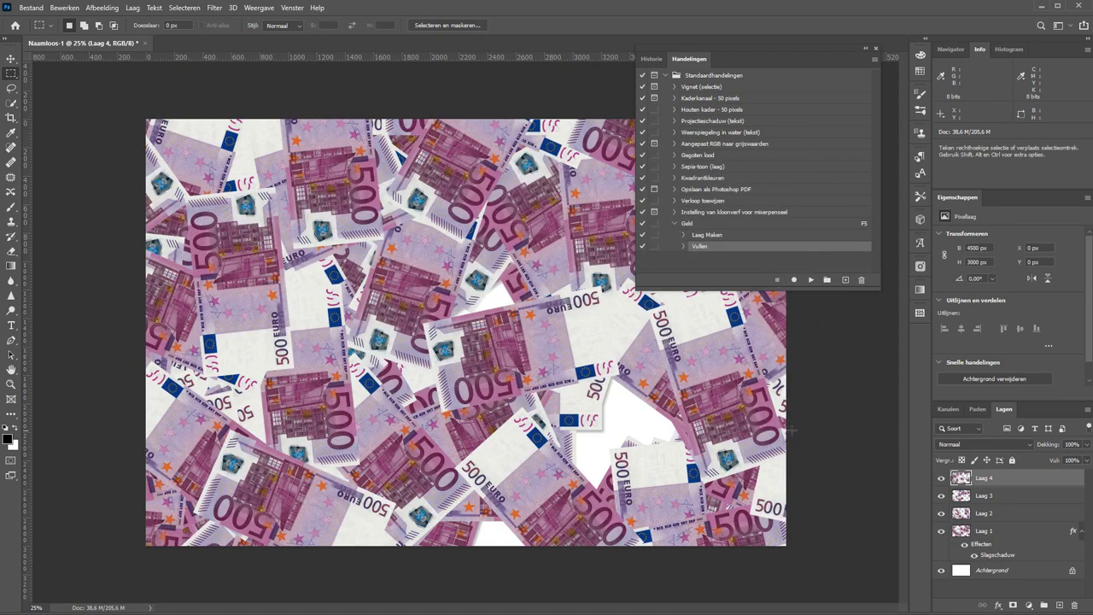
- Run the Geld action with F5 three times to create Laag 5 through Laag 7
{"action": "key", "text": "F5"}
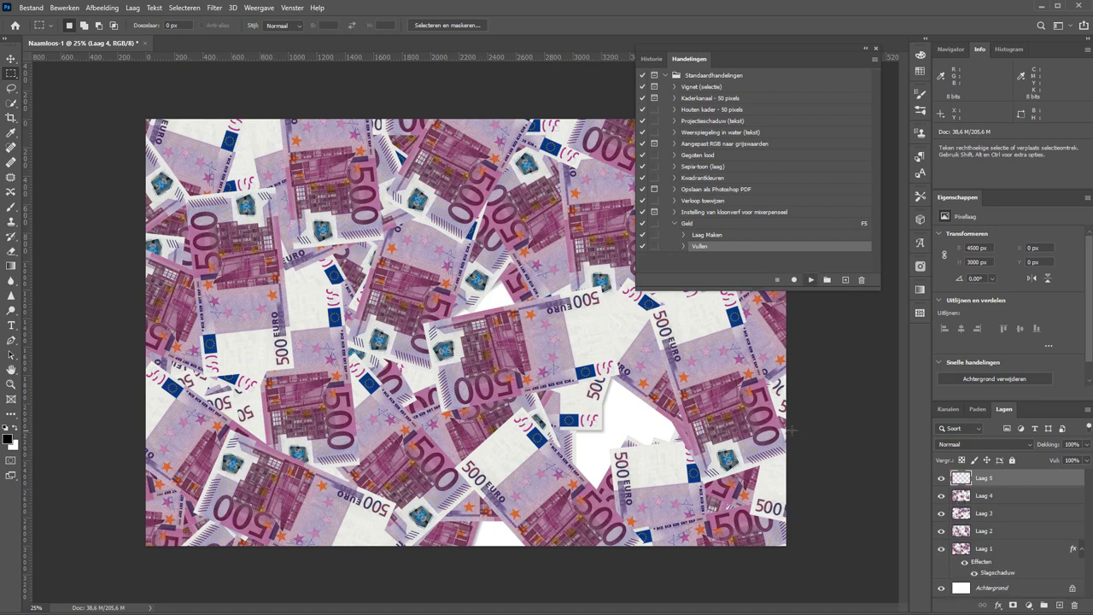
{"action": "key", "text": "F5"}
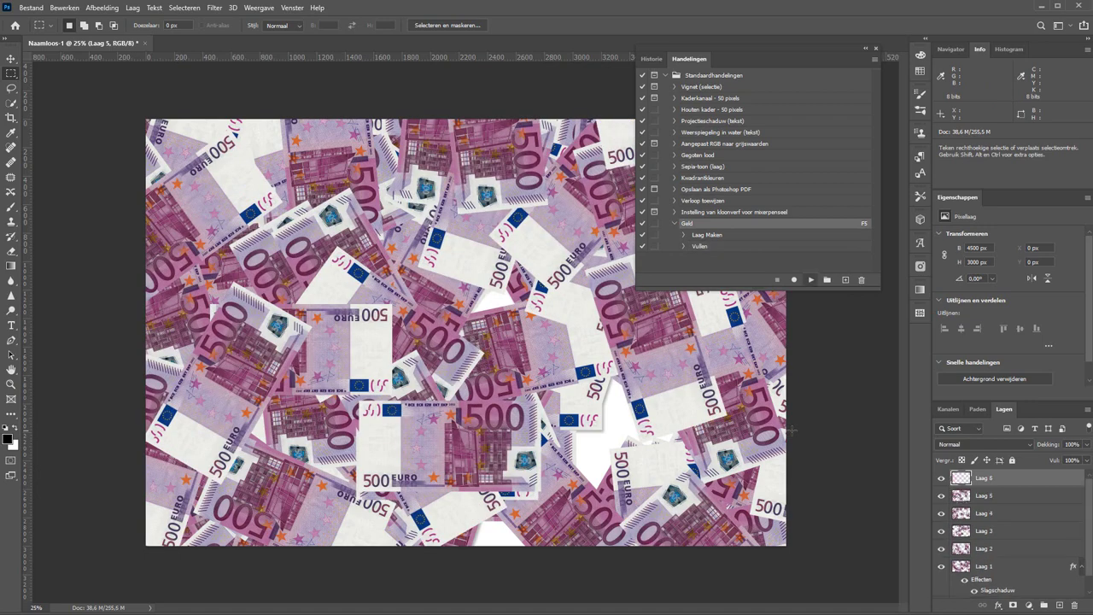
{"action": "key", "text": "F5"}
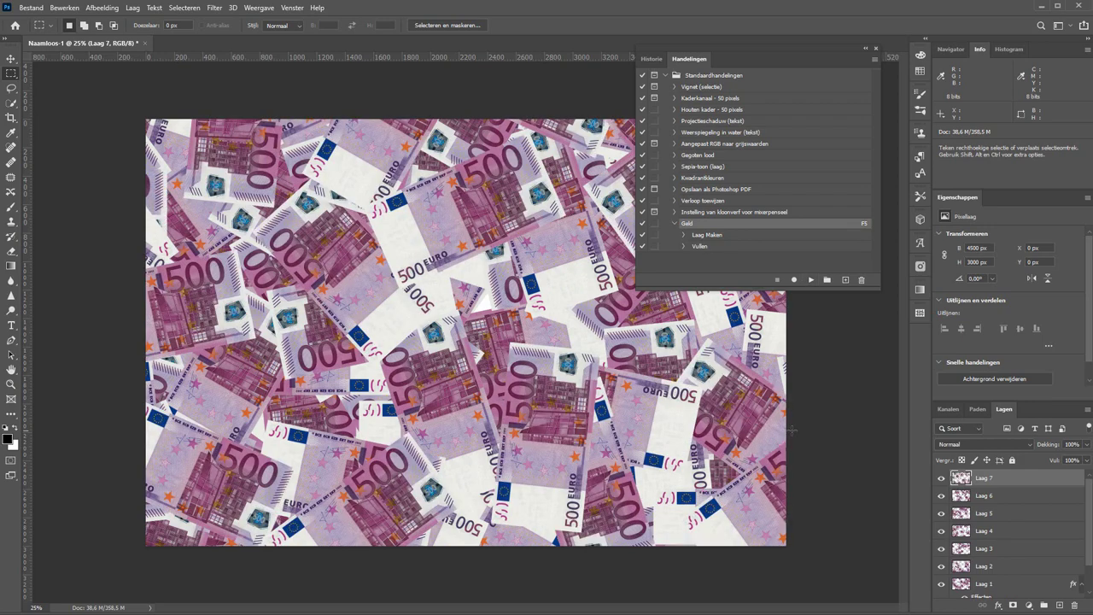
{"action": "left_click", "coordinate": [865, 48]}
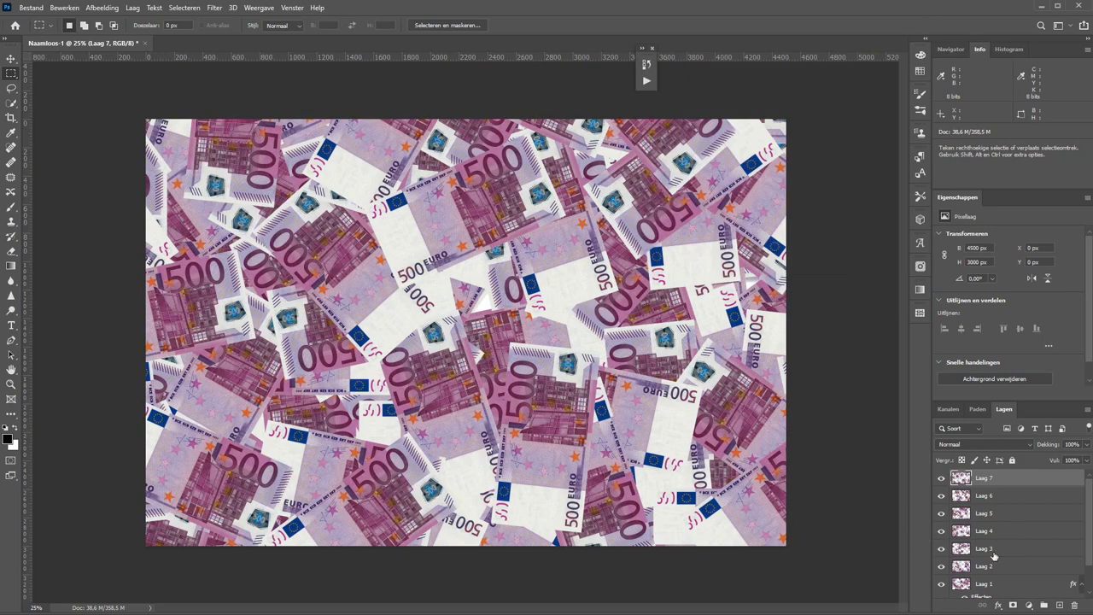
{"action": "scroll", "coordinate": [993, 555], "scroll_direction": "down", "scroll_amount": 3}
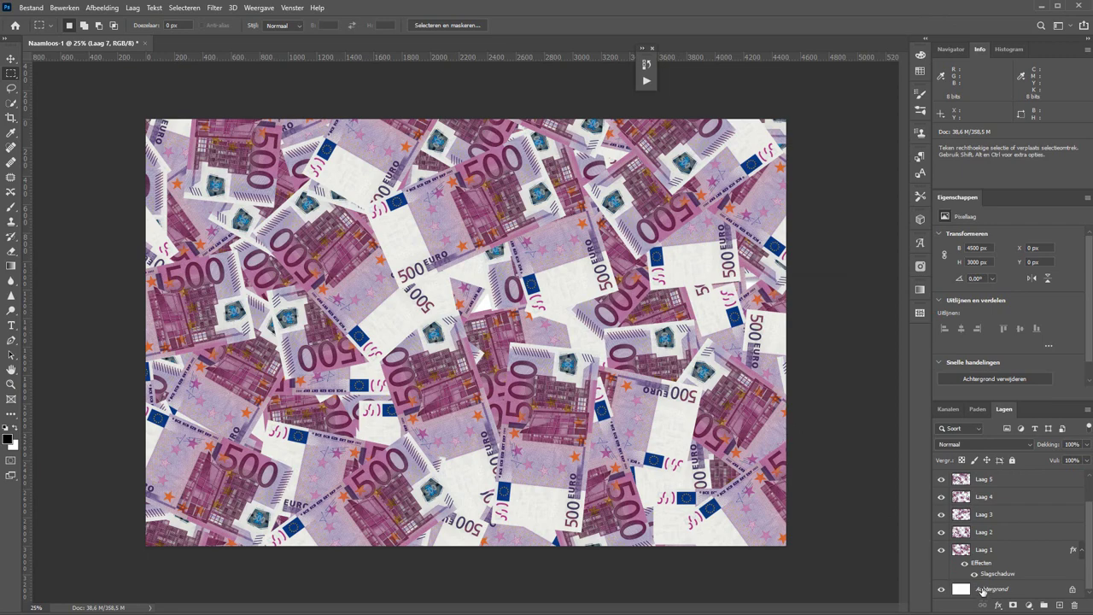
{"action": "left_click", "coordinate": [982, 589]}
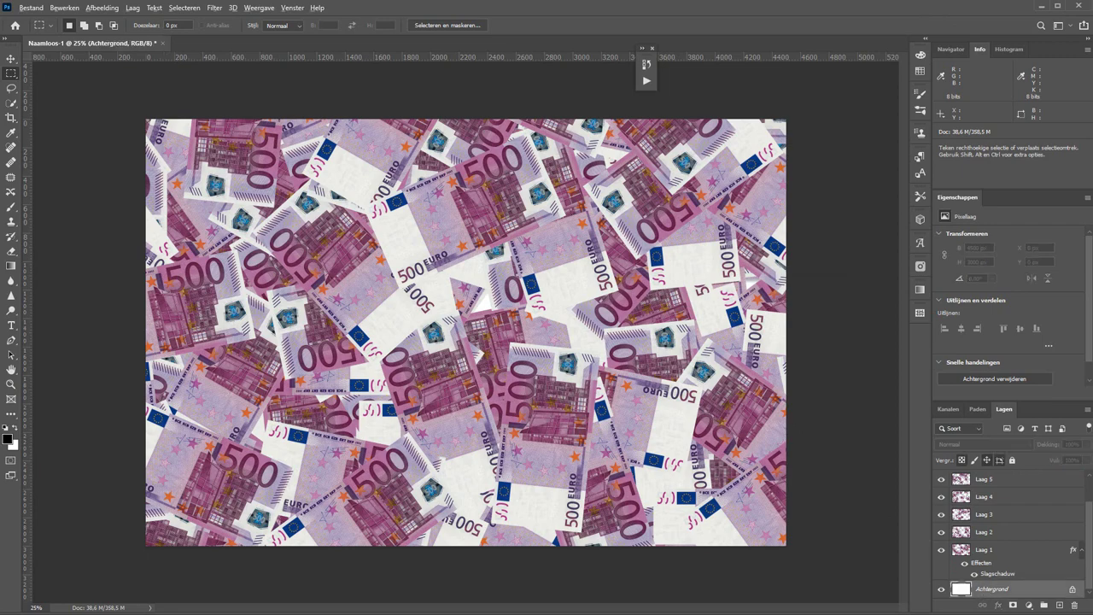
{"action": "key", "text": "alt+BackSpace"}
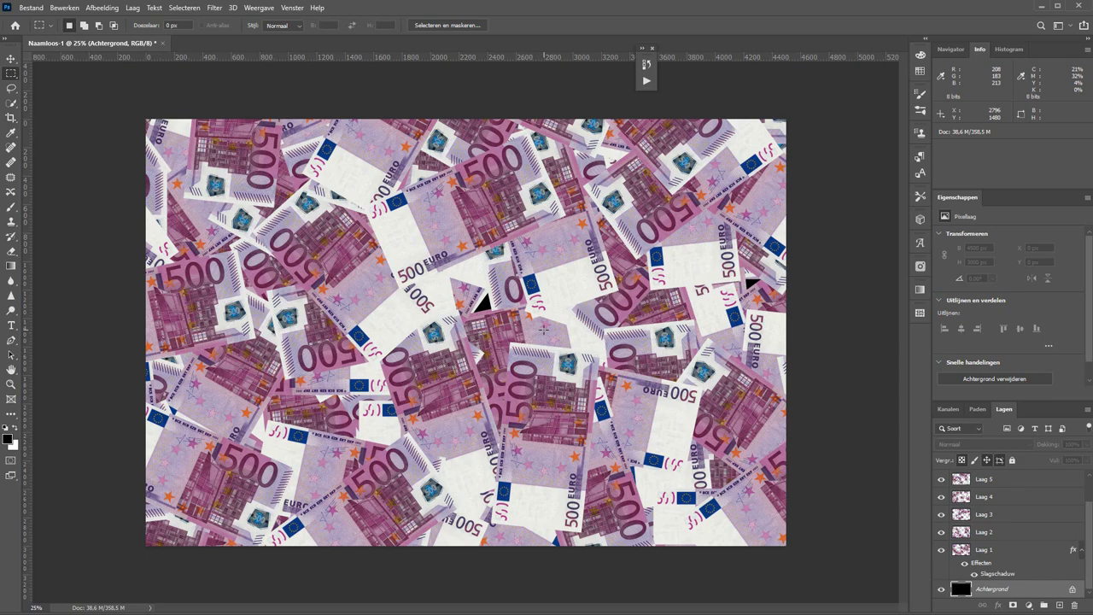
{"action": "key", "text": "ctrl+BackSpace"}
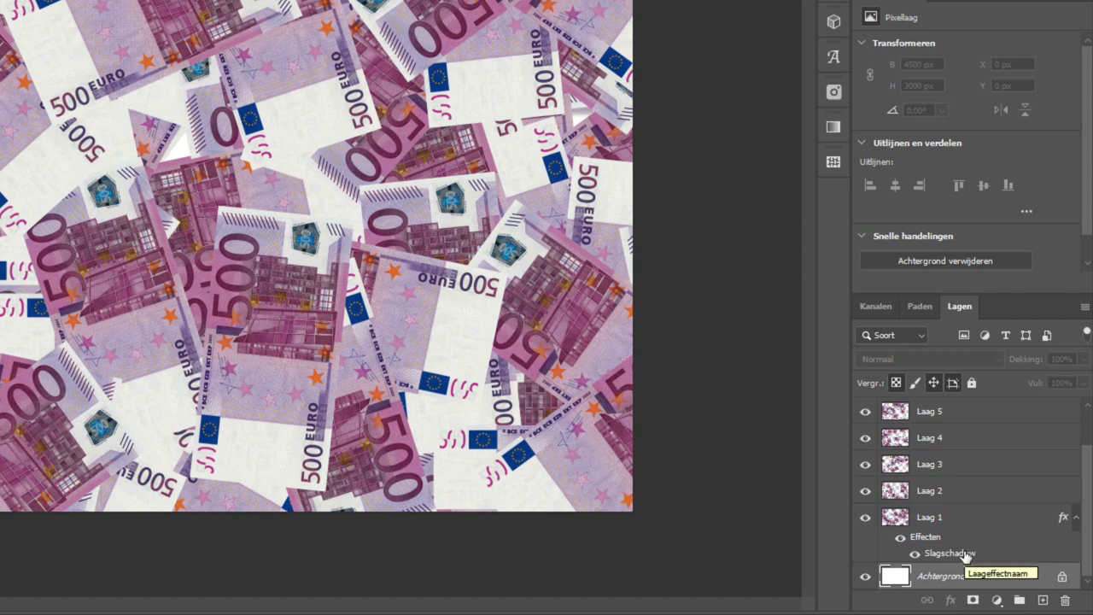
- Copy the drop shadow layer style from Laag 1
{"action": "left_click", "coordinate": [962, 554]}
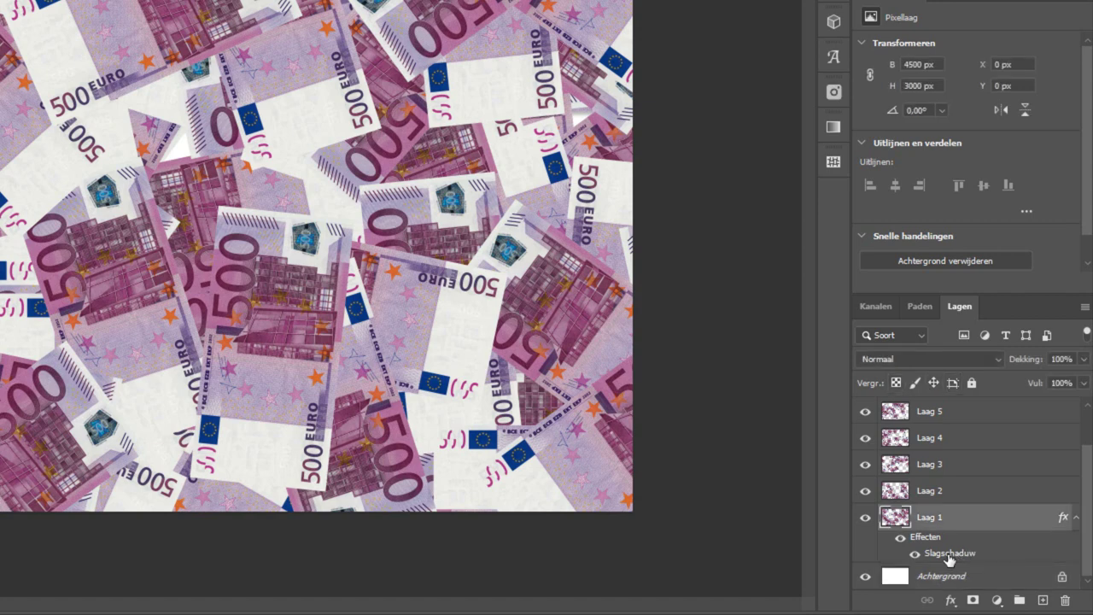
{"action": "right_click", "coordinate": [949, 558]}
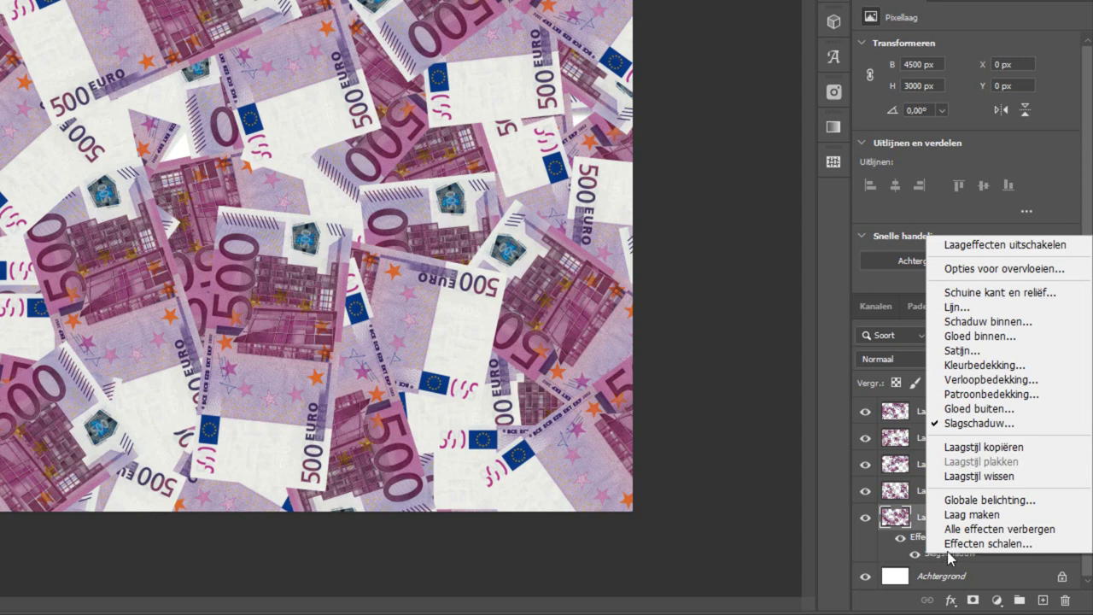
{"action": "left_click", "coordinate": [989, 448]}
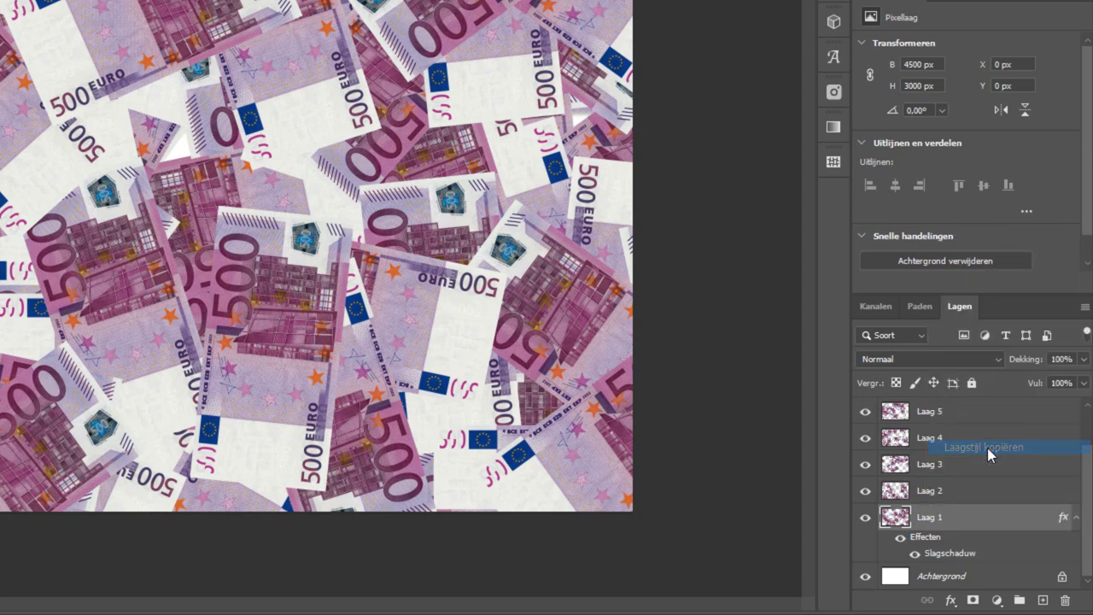
- Select Laag 2 through Laag 7 and paste the copied drop shadow onto them
{"action": "left_click", "coordinate": [987, 490]}
{"action": "scroll", "coordinate": [987, 491], "scroll_direction": "up", "scroll_amount": 1}
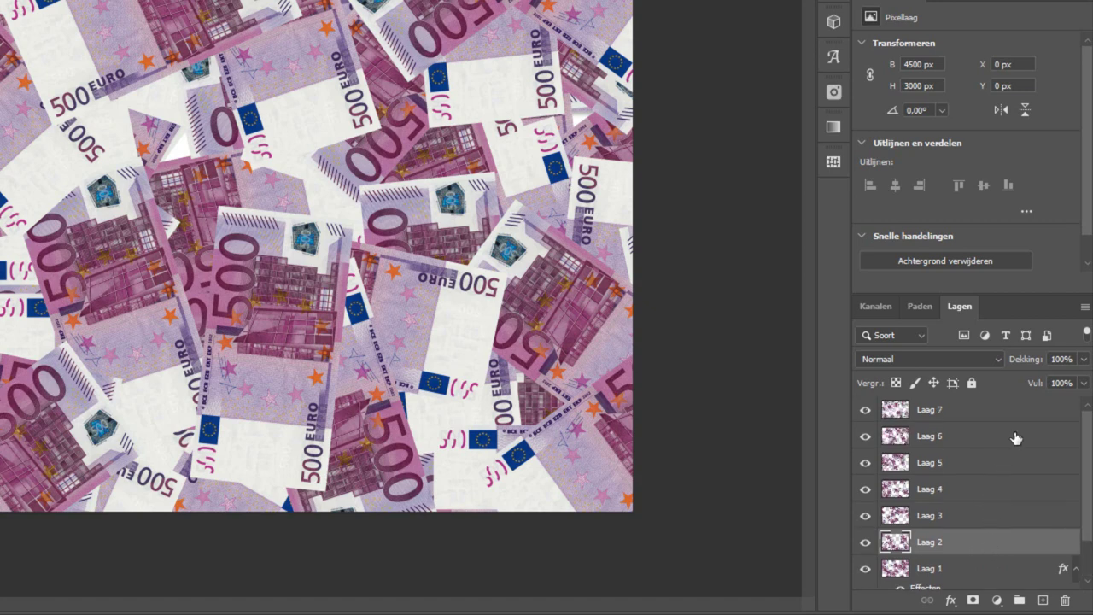
{"action": "left_click", "coordinate": [990, 414], "text": "shift"}
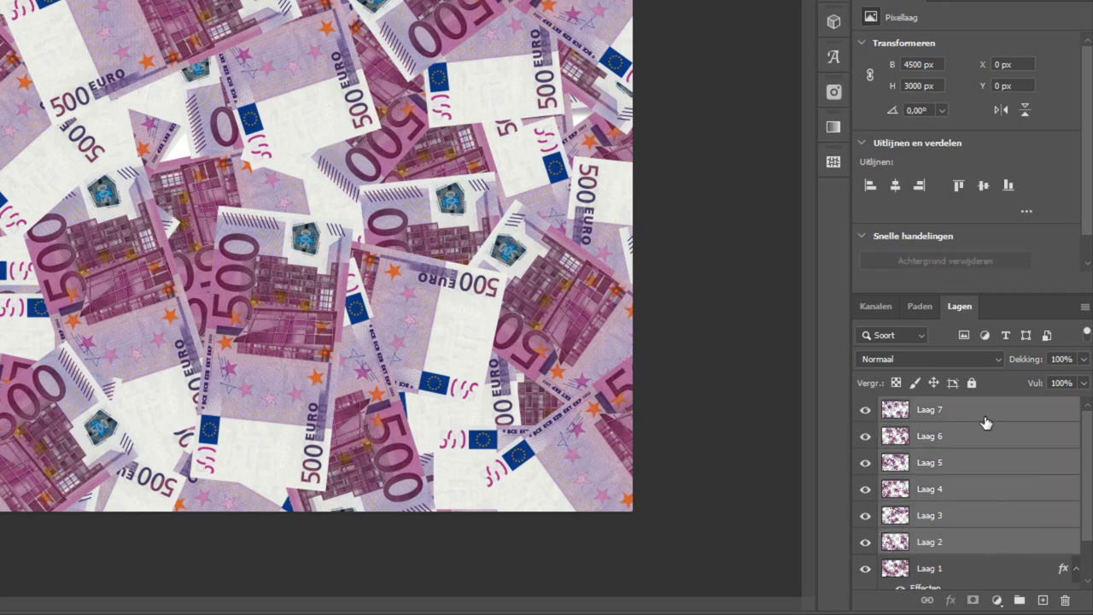
{"action": "right_click", "coordinate": [979, 490]}
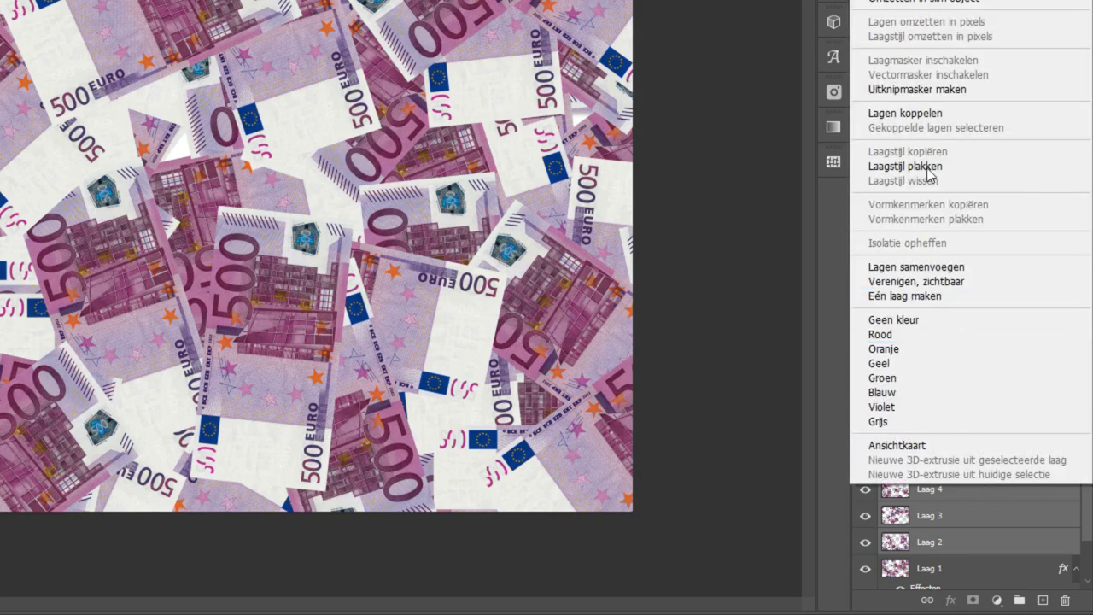
{"action": "left_click", "coordinate": [905, 166]}
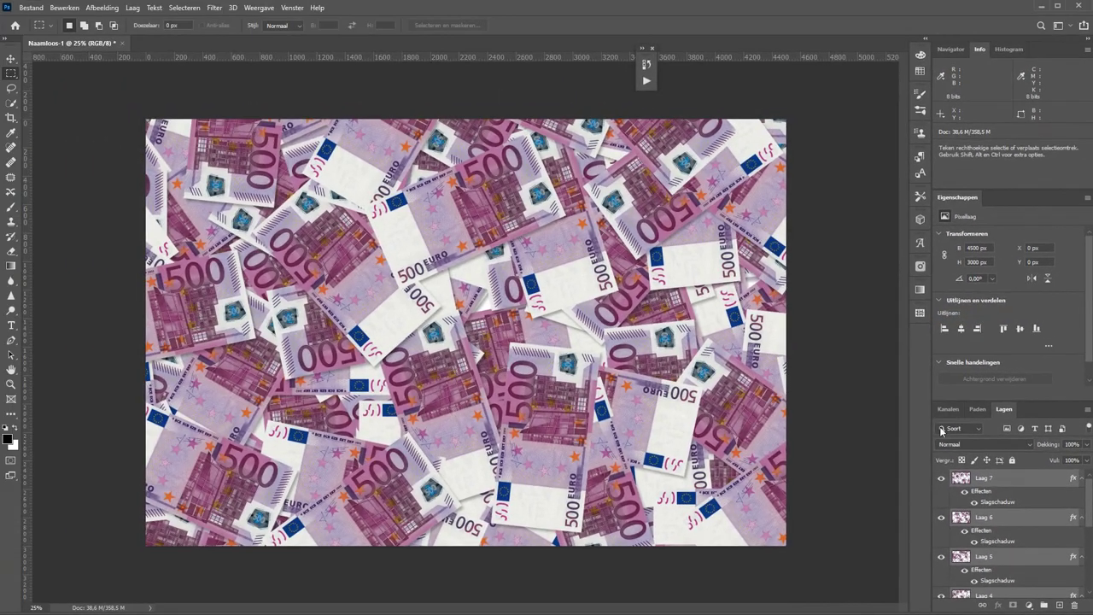